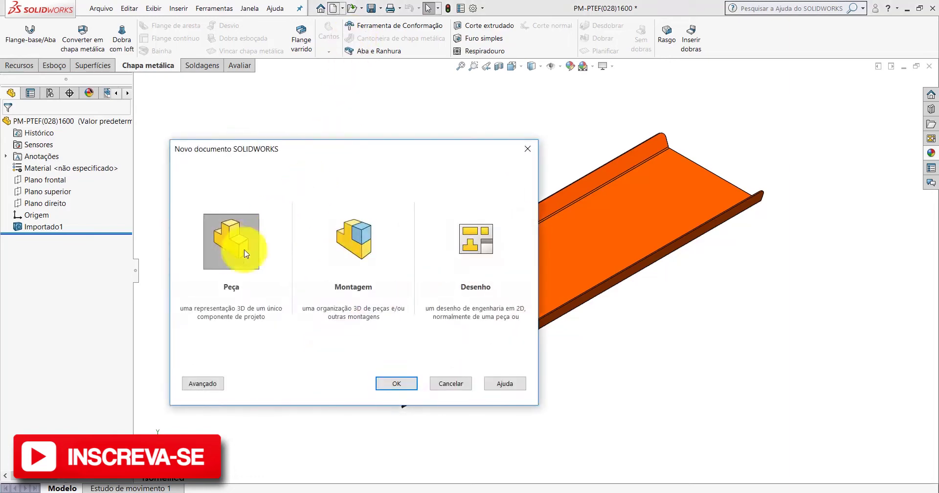
Cancel the new part, return to PM-PTEF(028)1600 and inspect it with Measure.
key(Return)
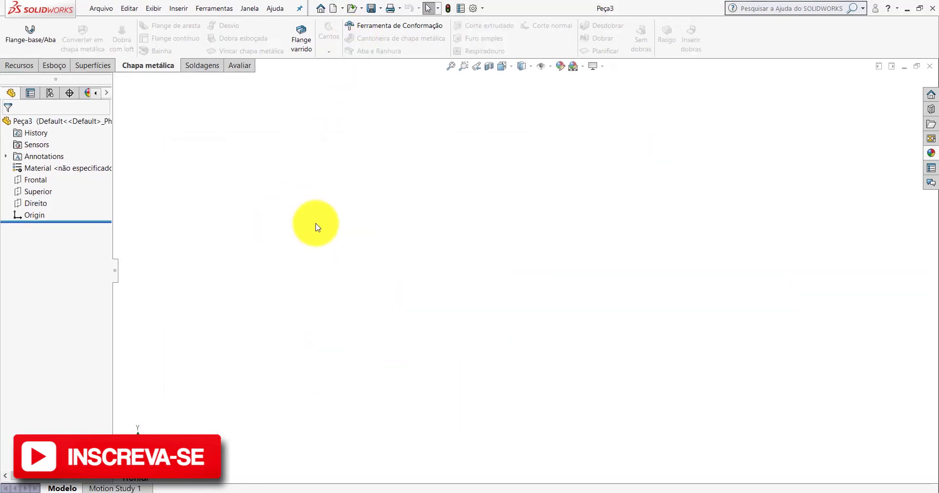
click(354, 465)
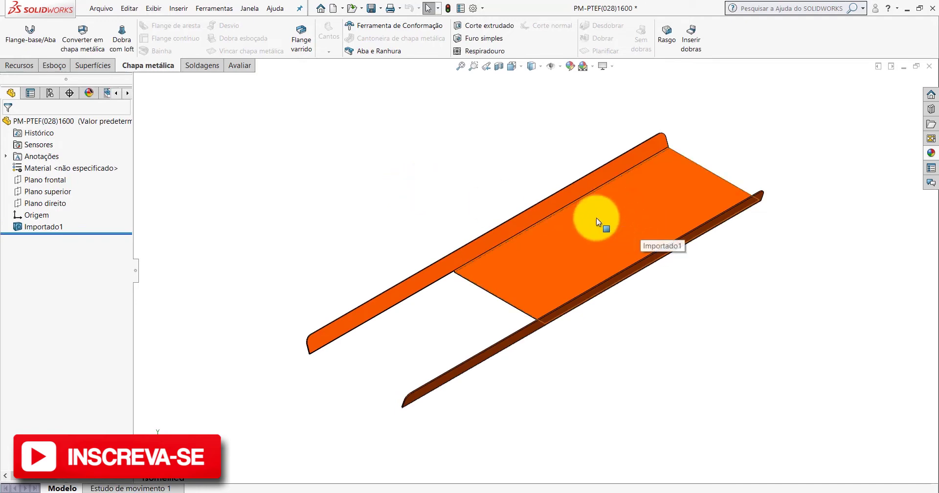
click(239, 65)
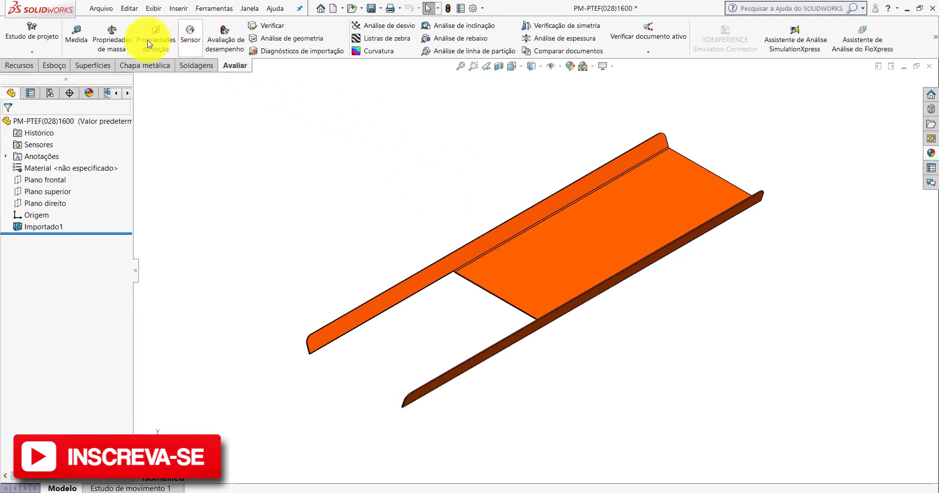
click(76, 33)
scroll(658, 222, down, 2)
scroll(658, 169, down, 2)
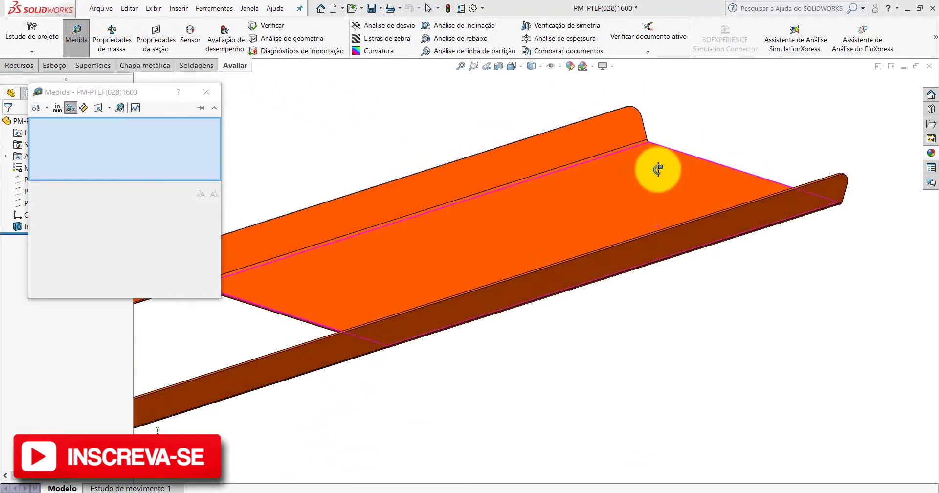
mouse_move(658, 169)
middle_down()
mouse_move(571, 147)
mouse_move(691, 216)
mouse_move(629, 209)
mouse_move(626, 234)
mouse_move(713, 230)
mouse_move(791, 283)
mouse_move(769, 245)
middle_up()
scroll(771, 243, up, 1)
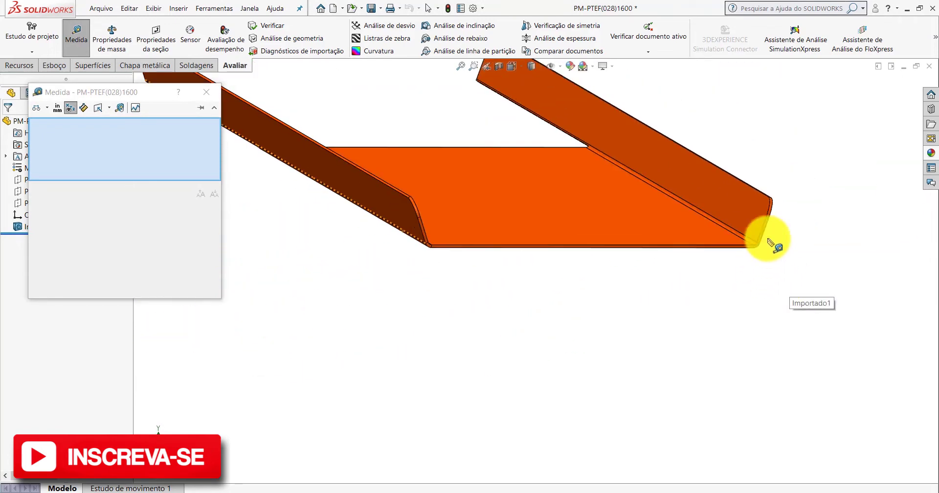
scroll(763, 247, down, 3)
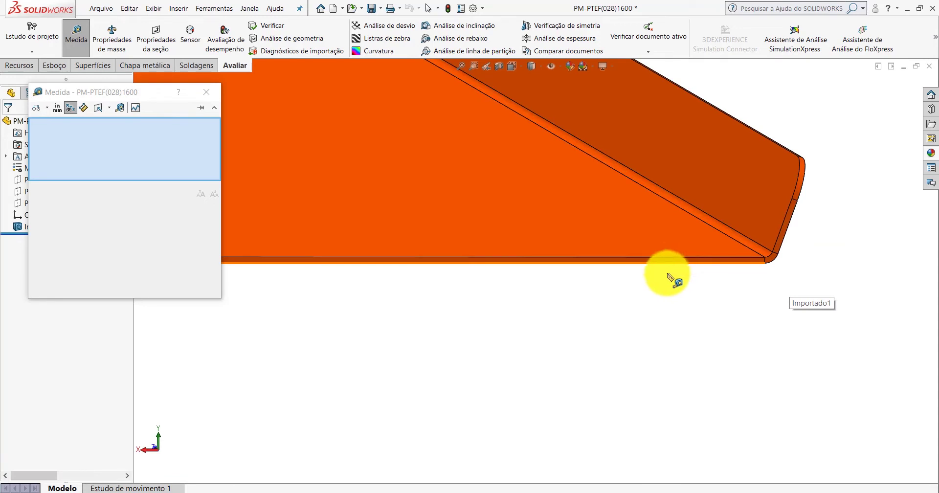
scroll(668, 277, up, 1)
key(Escape)
scroll(663, 273, down, 1)
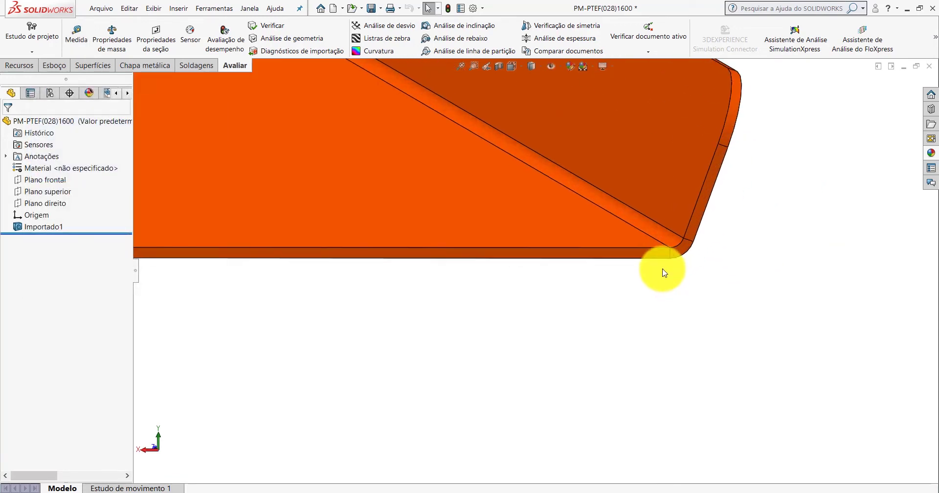
Turn to the Back view and start a sketch on the channel's end face.
click(652, 253)
key(space)
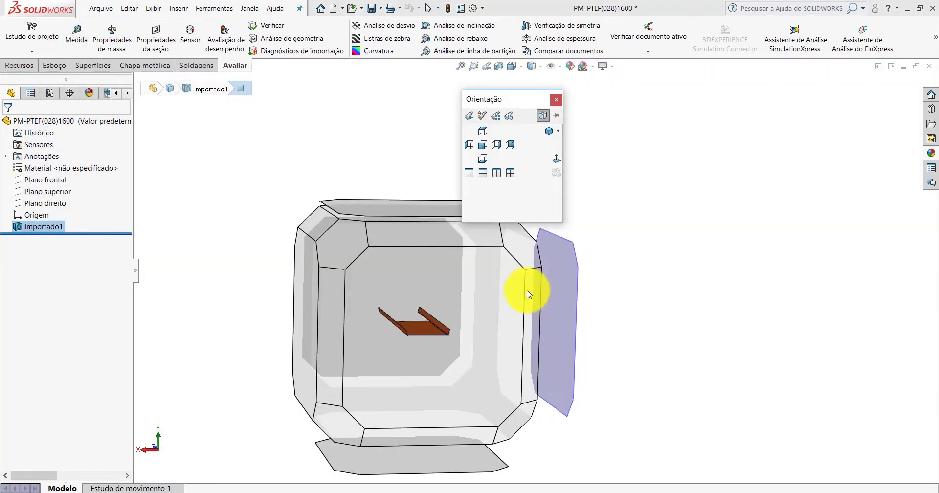
click(518, 304)
scroll(713, 314, down, 1)
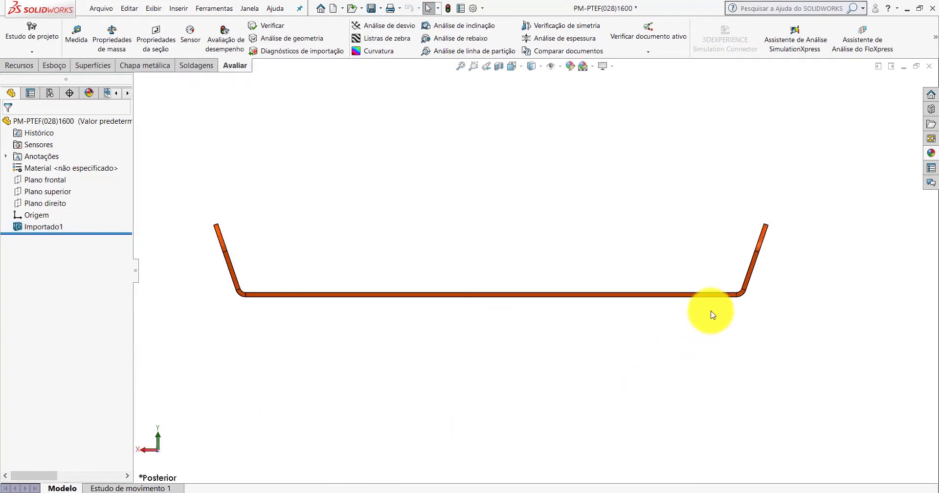
scroll(723, 280, down, 2)
click(631, 283)
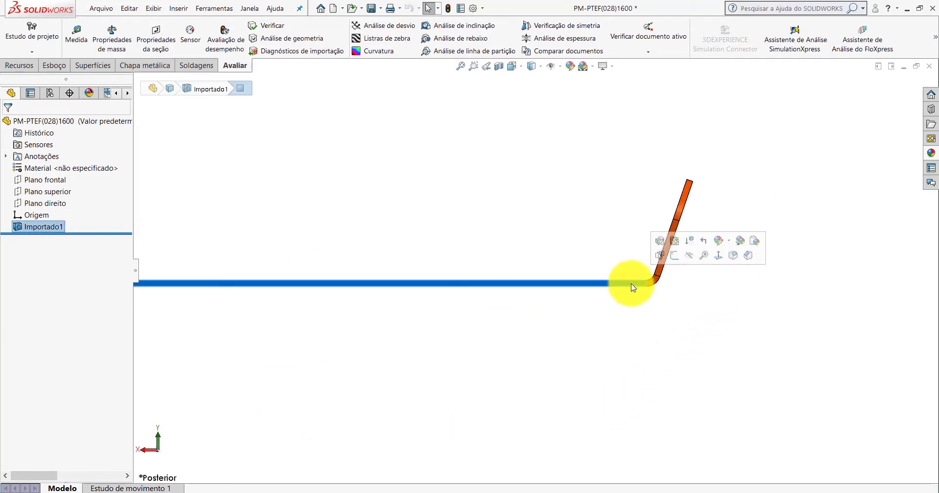
click(672, 258)
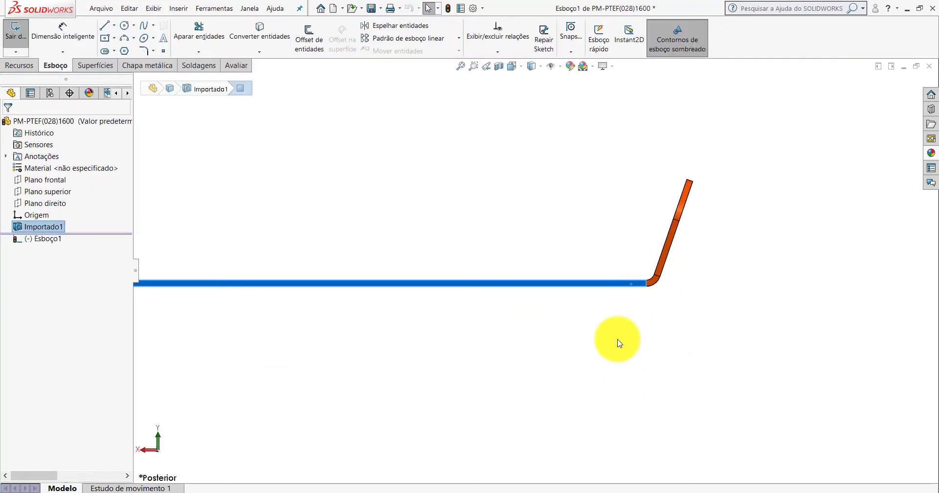
Draw two centrelines meeting in a sharp corner below the right bend.
click(114, 27)
click(127, 52)
scroll(655, 284, down, 2)
scroll(611, 276, down, 2)
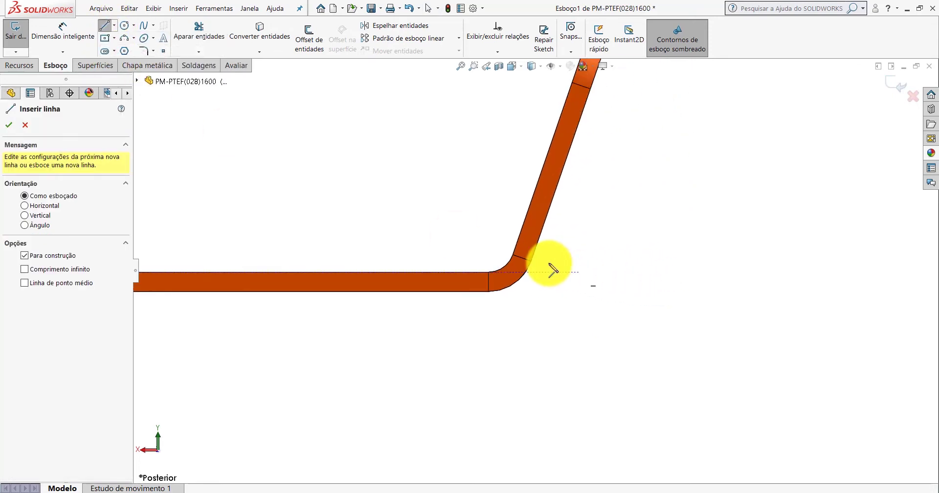
click(532, 261)
scroll(541, 277, down, 2)
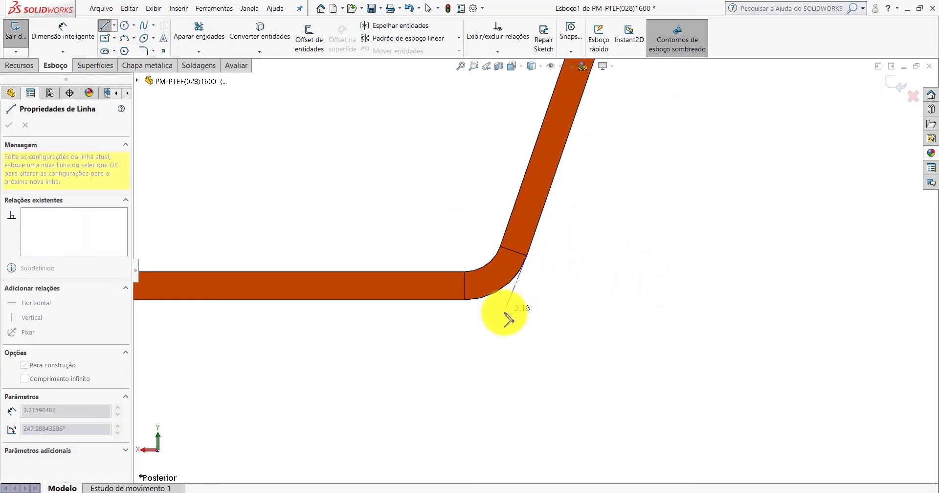
click(510, 302)
click(465, 300)
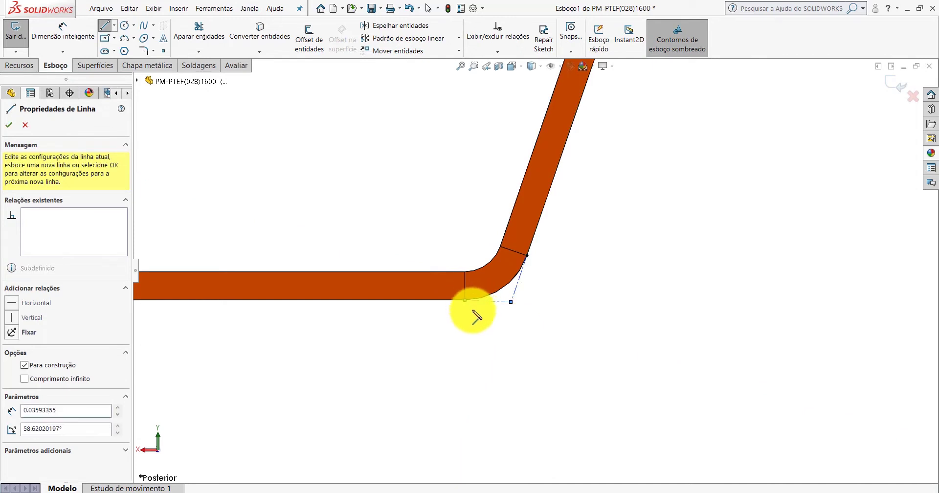
key(Escape)
Make the centrelines collinear with the bottom edge and the inclined right flange edge.
click(497, 302)
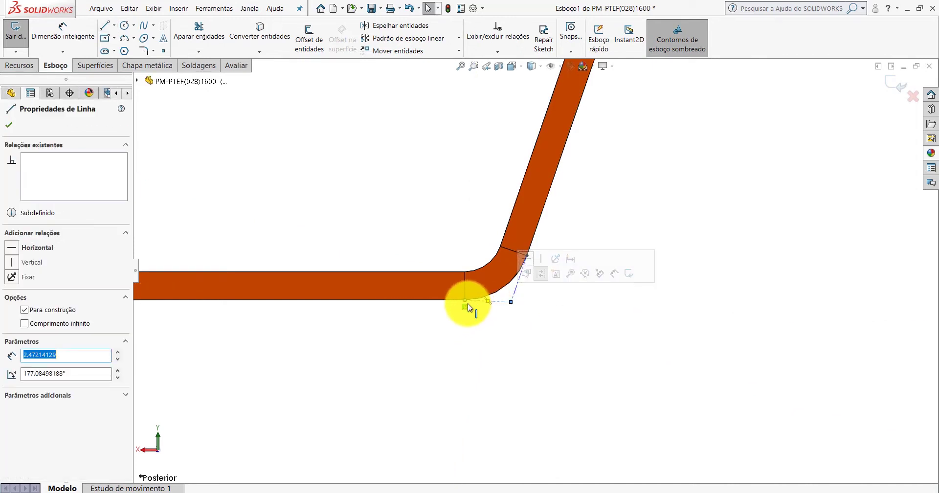
ctrl+click(443, 300)
click(17, 298)
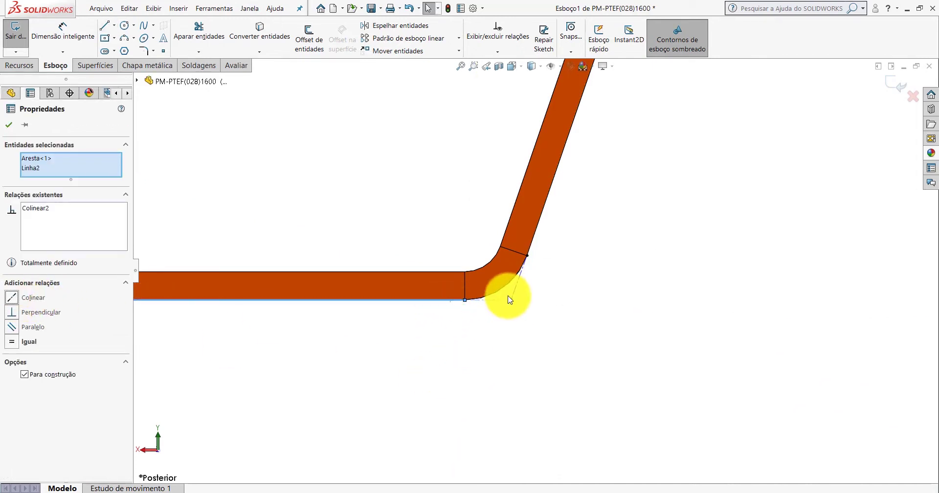
click(520, 287)
drag(520, 287, 530, 243)
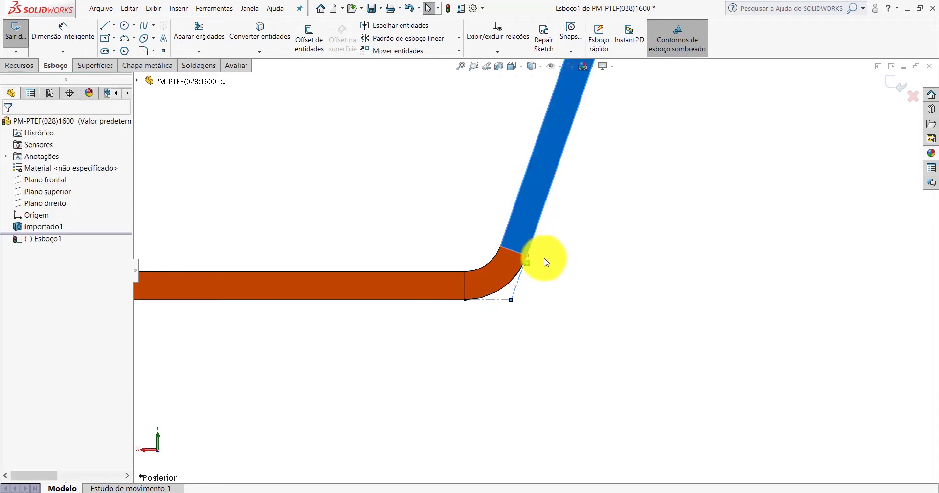
ctrl+click(524, 275)
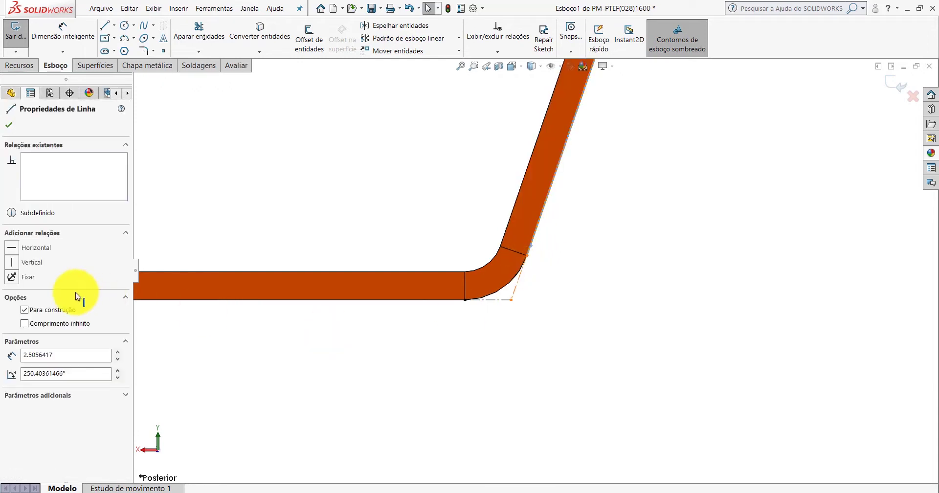
click(12, 293)
click(371, 346)
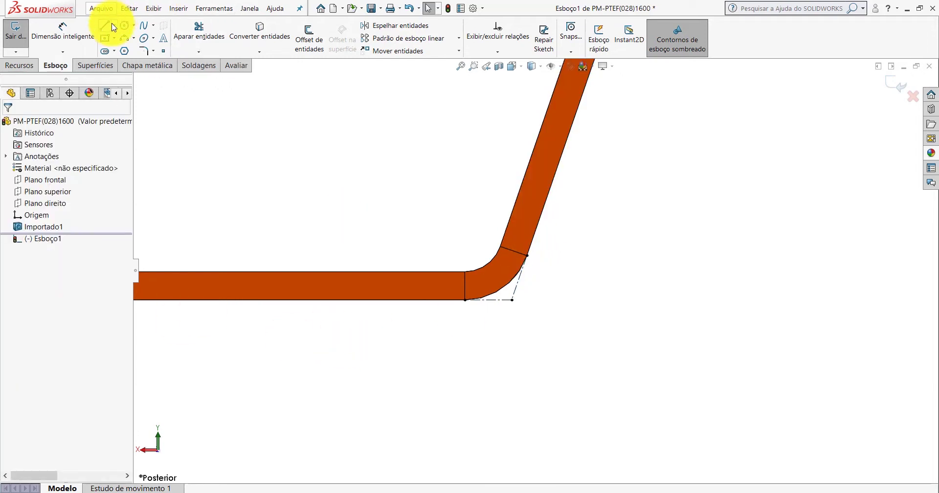
click(114, 25)
Draw two centrelines meeting in a sharp corner at the left bend.
click(115, 46)
scroll(419, 256, up, 2)
scroll(420, 255, up, 2)
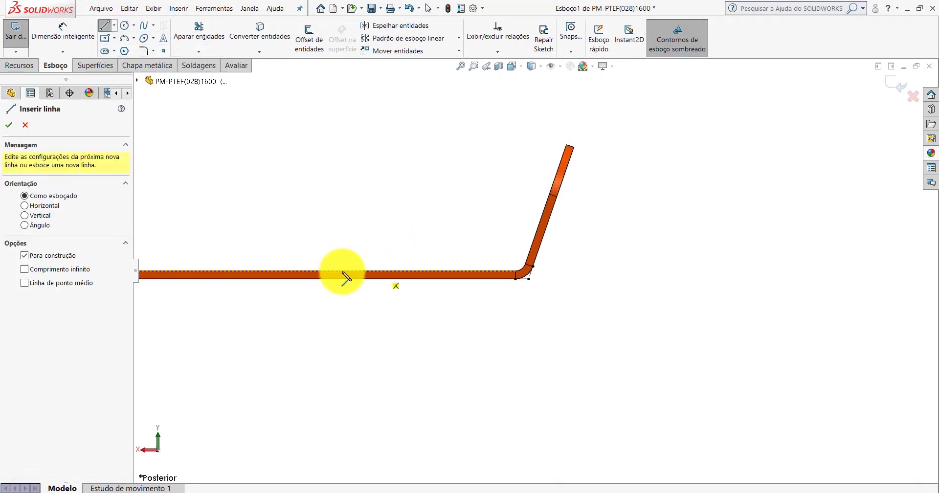
scroll(346, 277, up, 2)
scroll(264, 279, up, 1)
scroll(419, 251, down, 2)
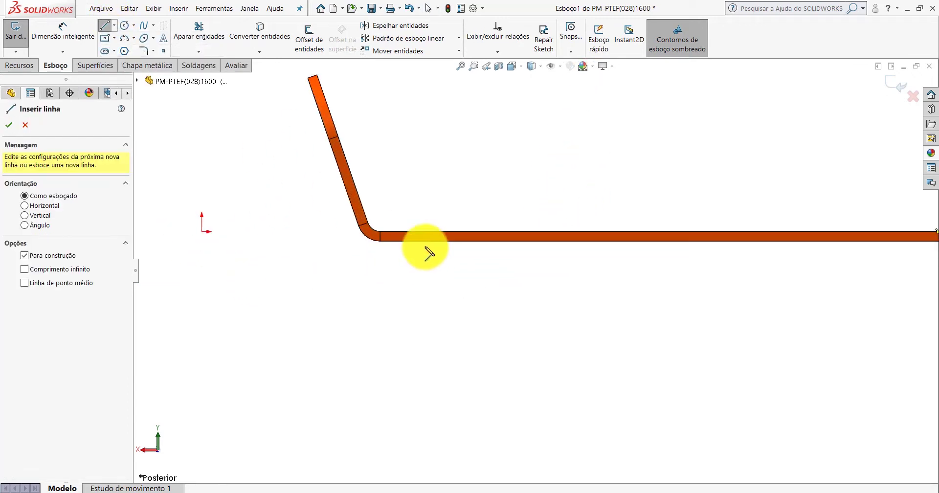
scroll(360, 241, down, 2)
scroll(313, 214, down, 2)
click(317, 231)
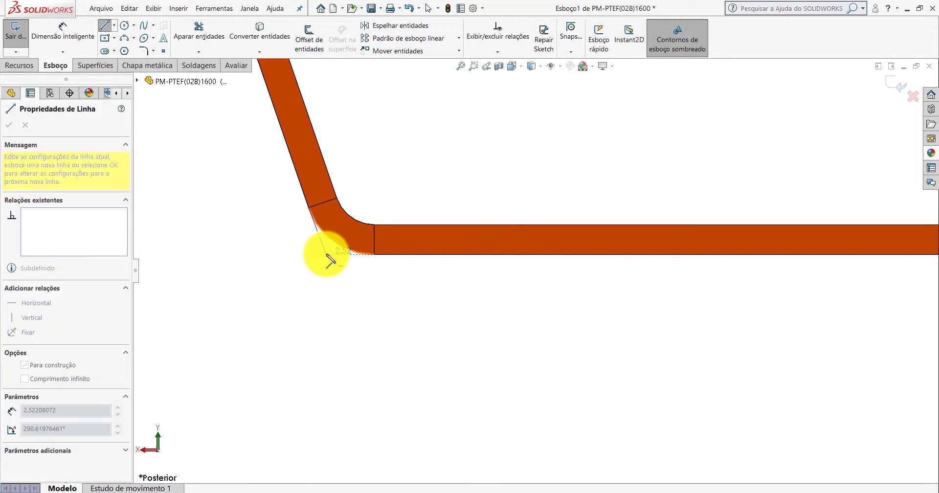
double_click(373, 257)
key(Escape)
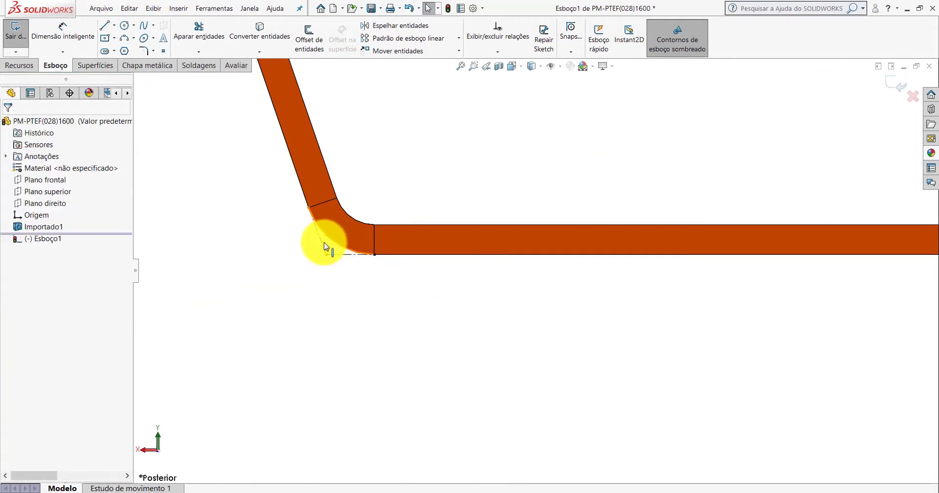
Make the left-bend centreline collinear with the inclined left flange edge.
click(308, 207)
ctrl+click(307, 194)
click(12, 297)
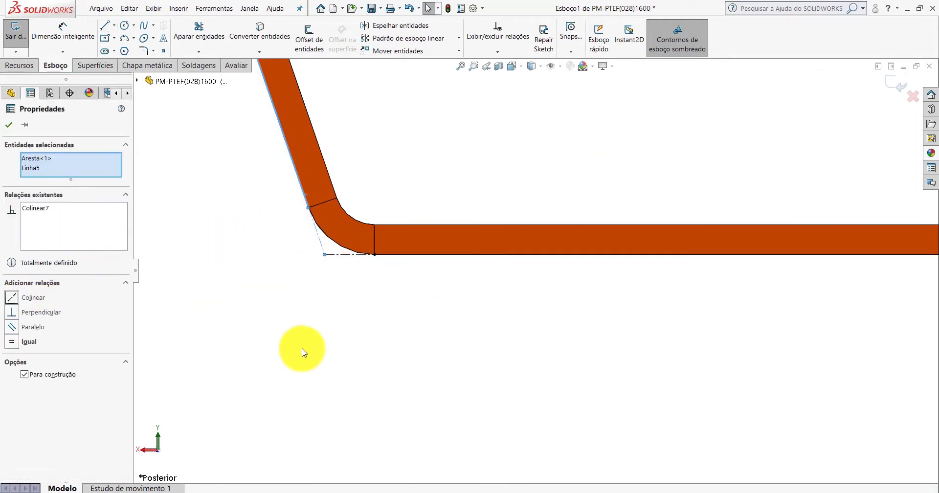
click(302, 347)
click(78, 42)
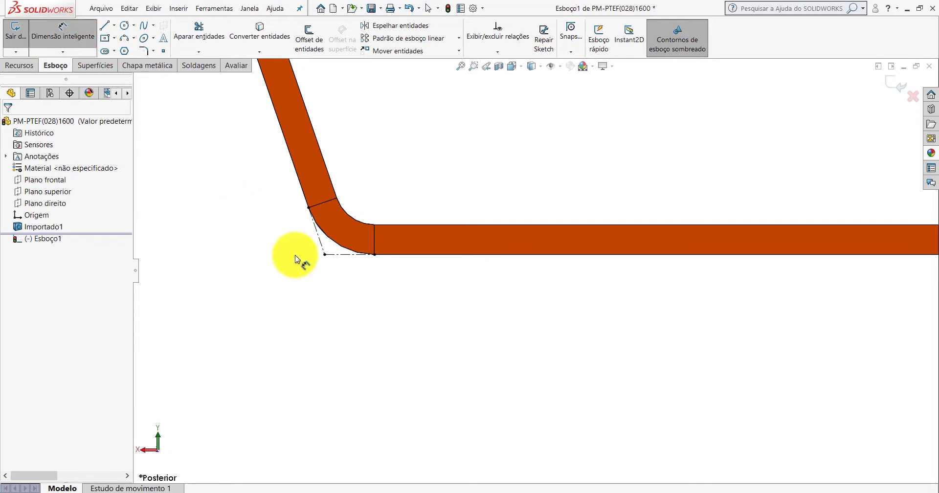
Try a dimension from the left corner point to the right bend, then cancel it.
click(323, 256)
scroll(656, 297, up, 5)
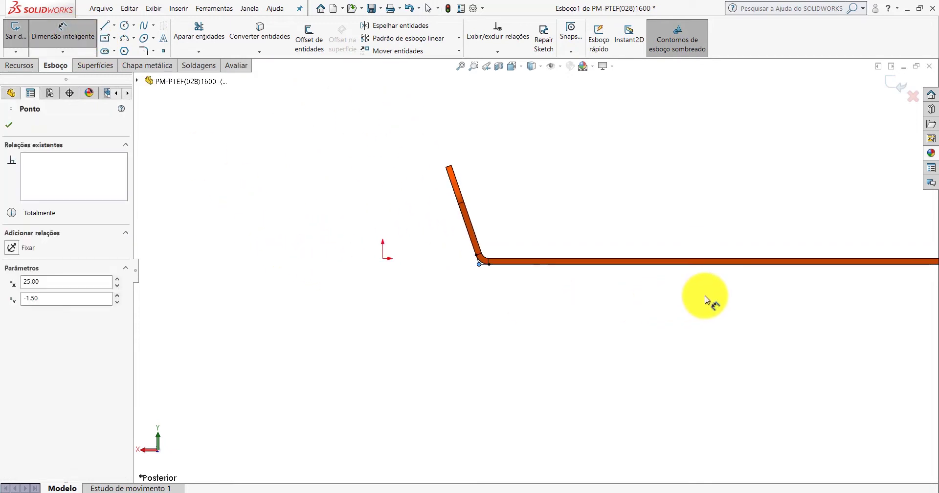
scroll(831, 277, up, 3)
scroll(499, 271, down, 4)
scroll(539, 263, down, 2)
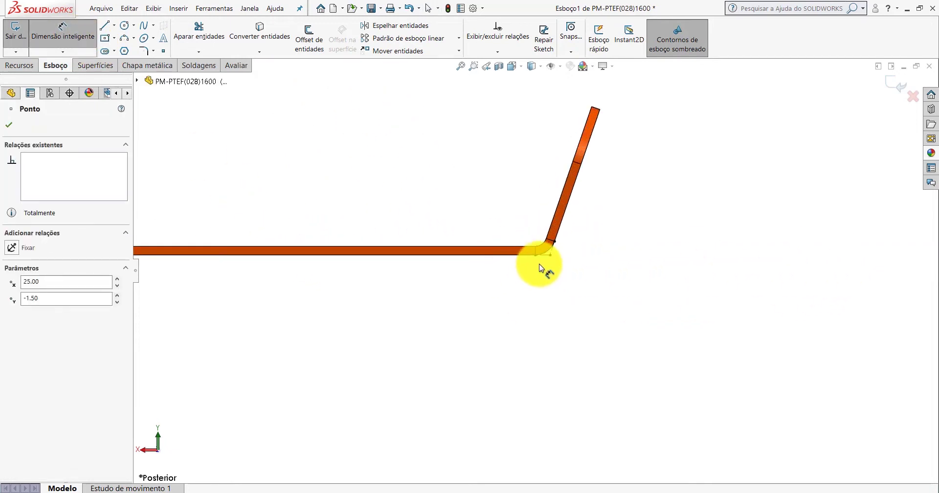
click(550, 257)
scroll(562, 284, up, 3)
key(Escape)
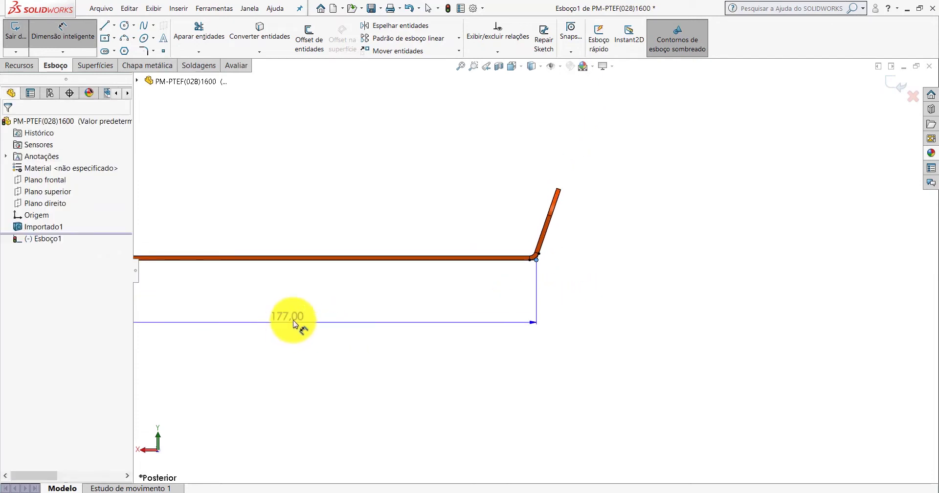
key(Escape)
Abandon a second trial dimension at the right flange and switch to Peça3.
click(63, 30)
scroll(574, 206, down, 2)
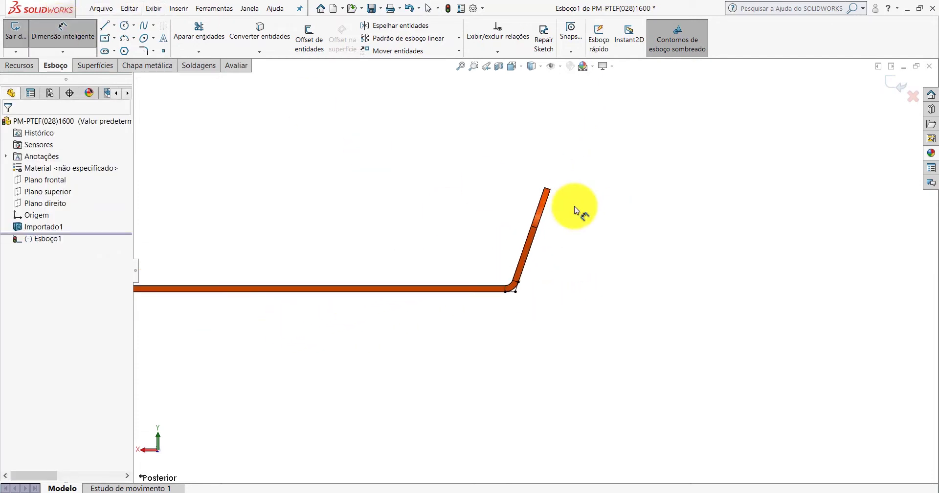
scroll(548, 203, down, 2)
click(524, 190)
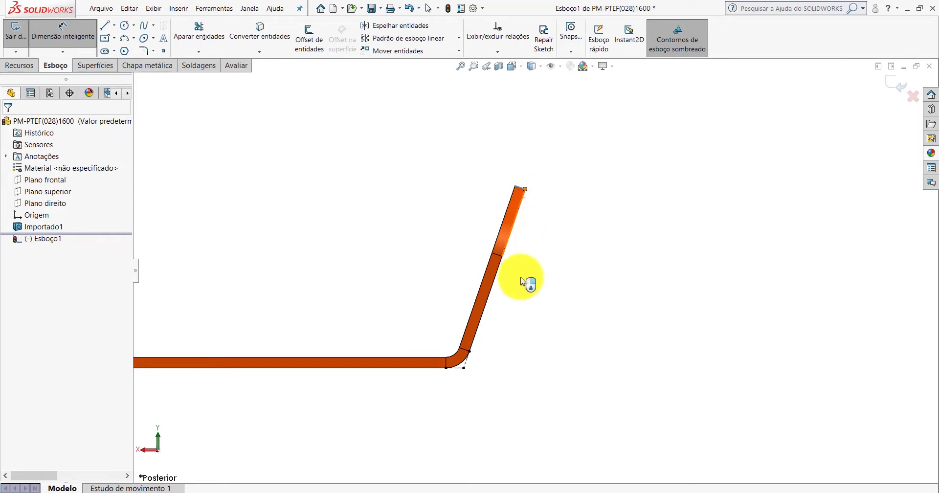
click(465, 369)
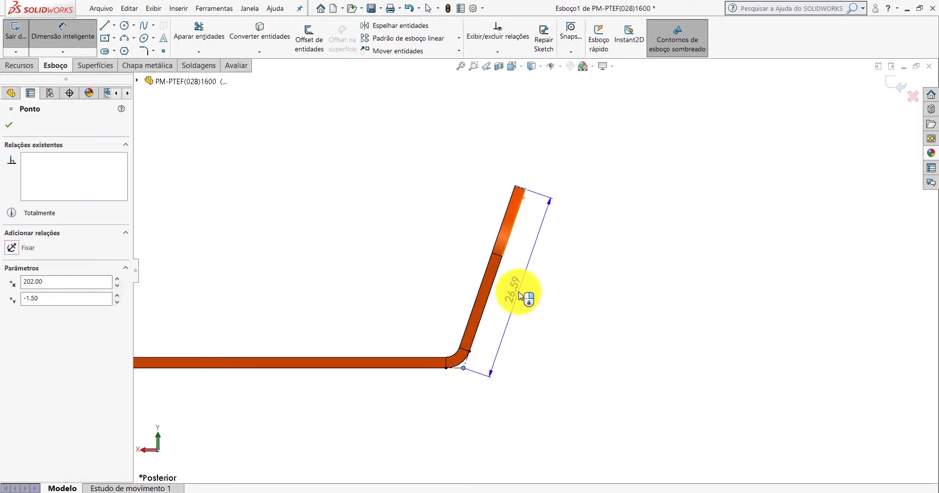
key(Escape)
key(Escape)
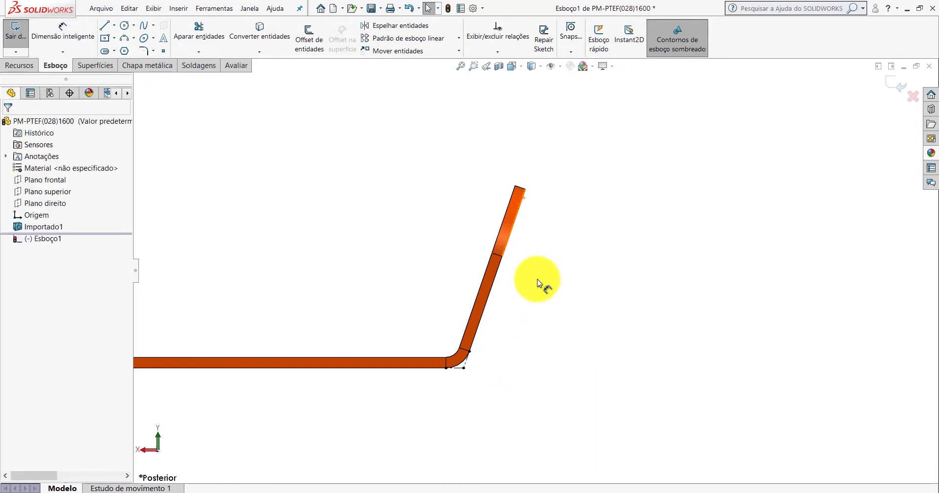
click(441, 457)
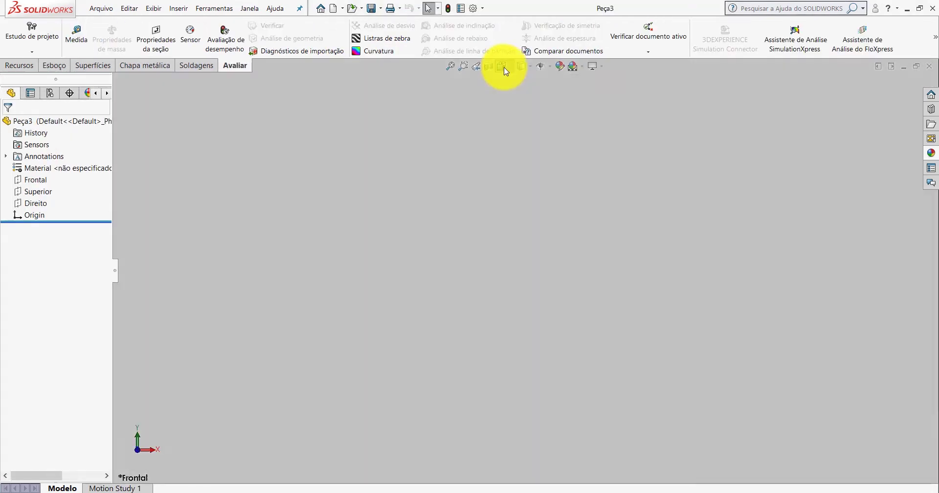
In isometric view, sketch a horizontal base line across the origin on the Frontal plane.
click(502, 67)
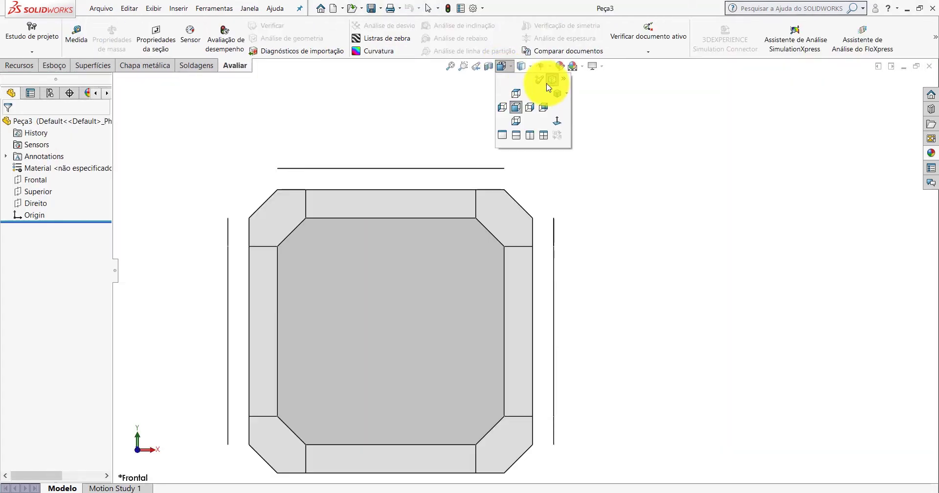
click(558, 96)
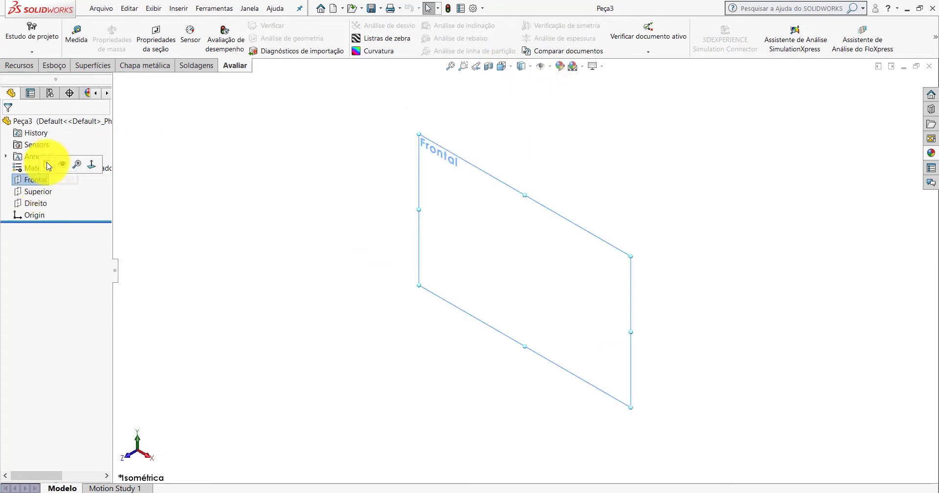
click(49, 165)
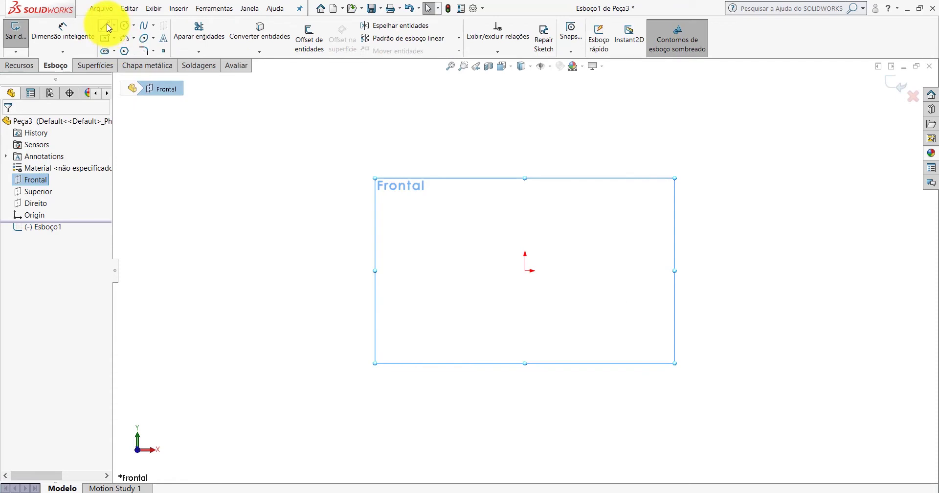
click(107, 26)
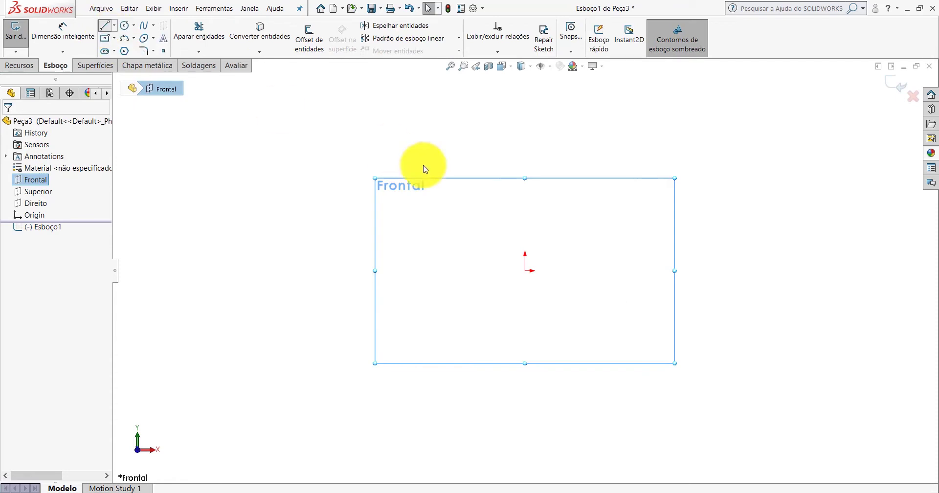
click(400, 270)
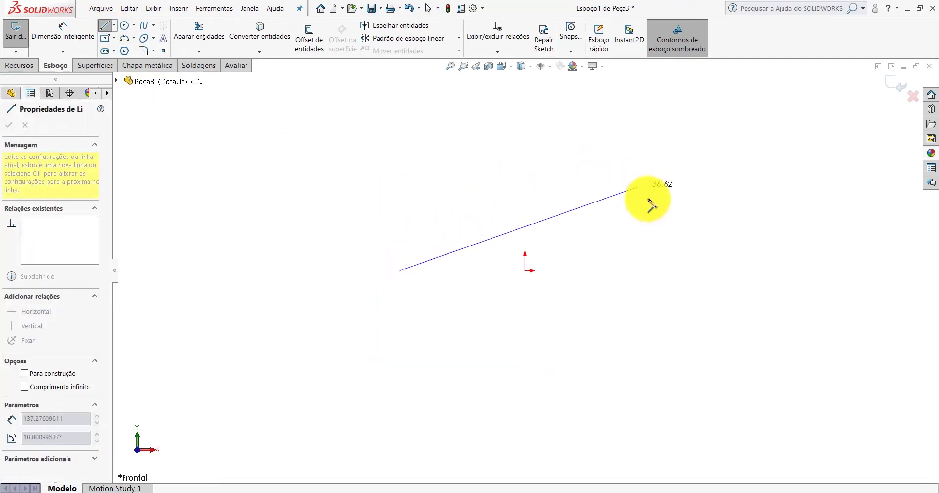
click(657, 270)
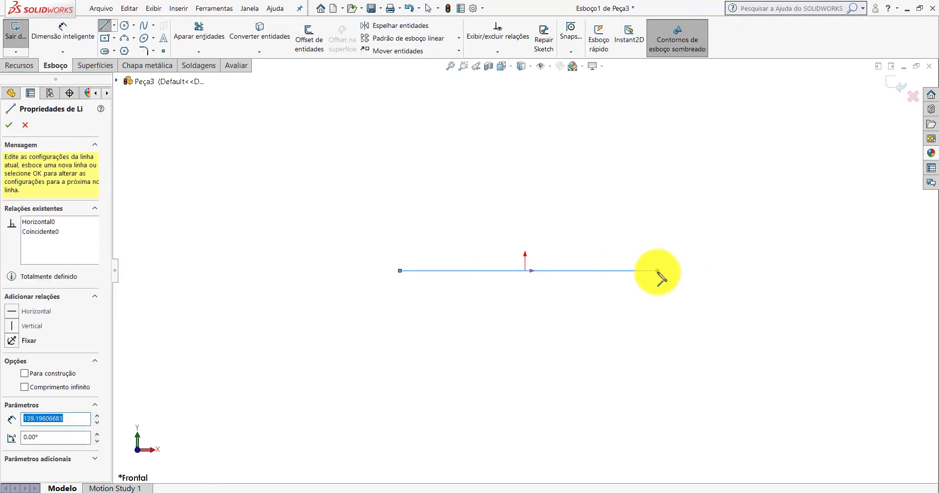
key(Escape)
key(Escape)
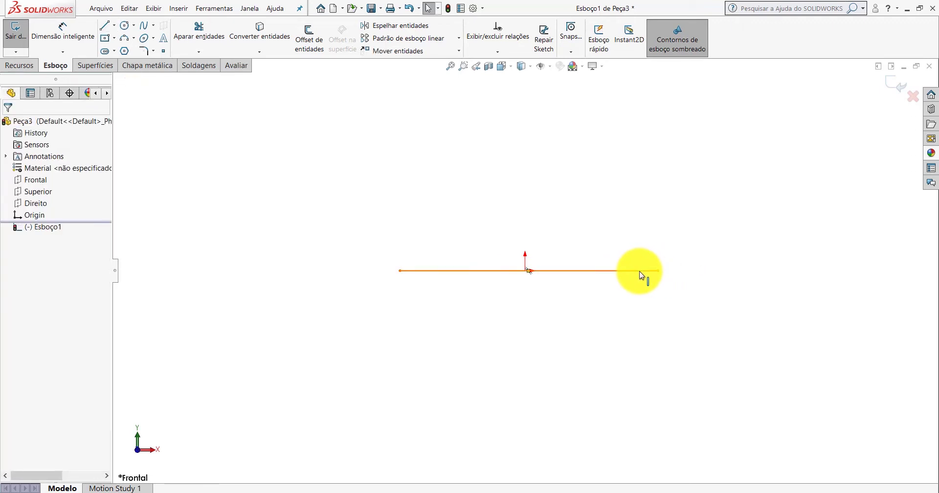
Centre the base line on the origin with a Midpoint relation and dimension it 177.
click(639, 271)
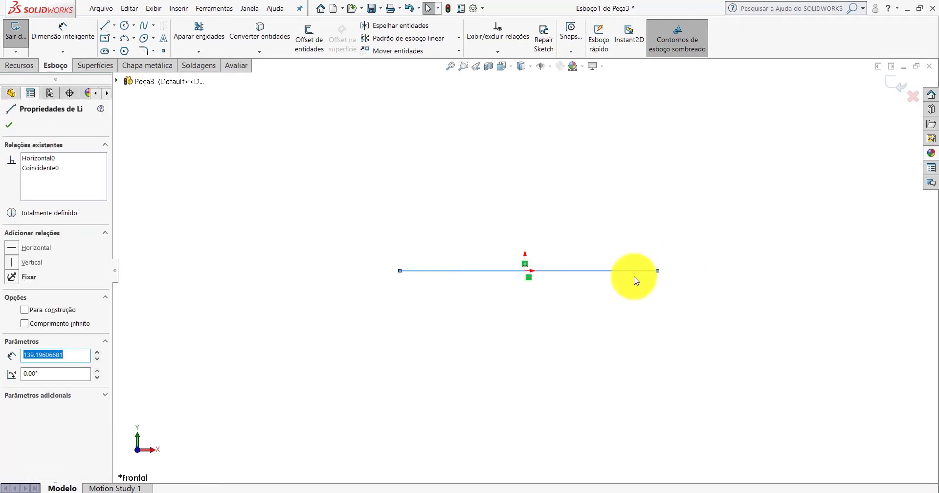
ctrl+click(525, 270)
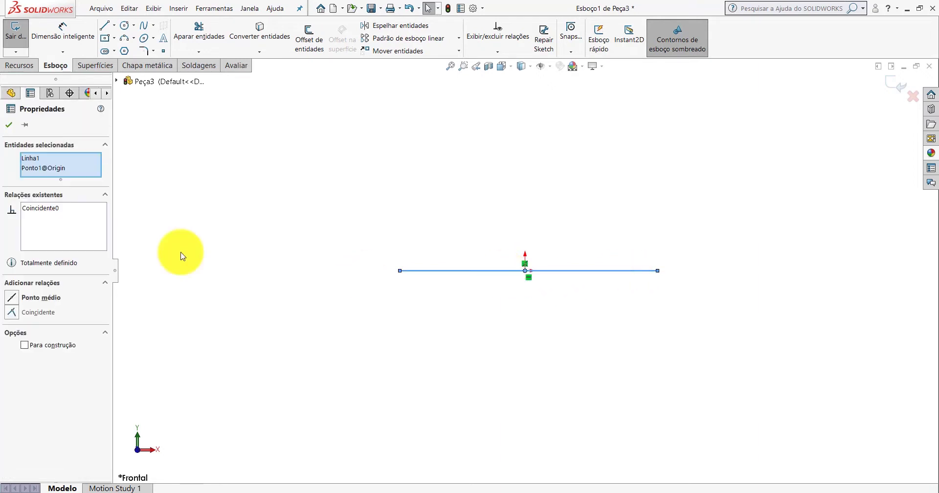
click(14, 298)
key(Escape)
click(62, 34)
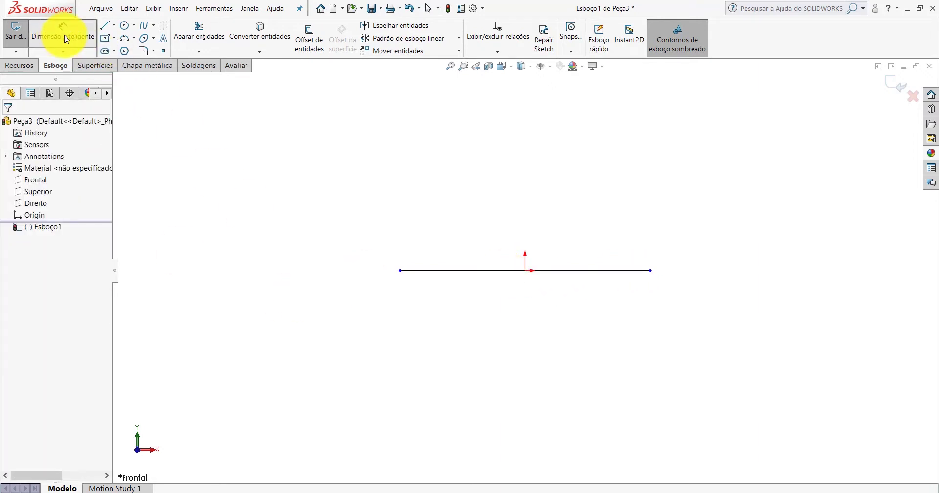
click(547, 277)
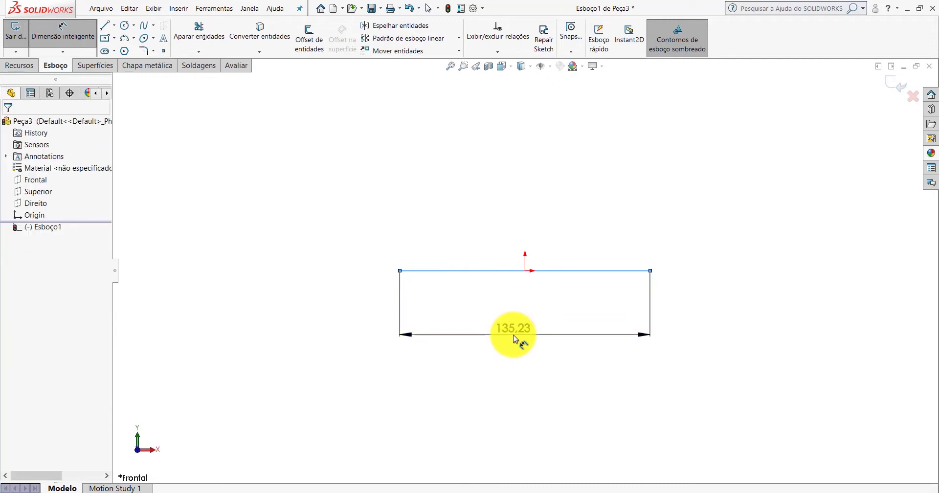
click(512, 334)
text(177)
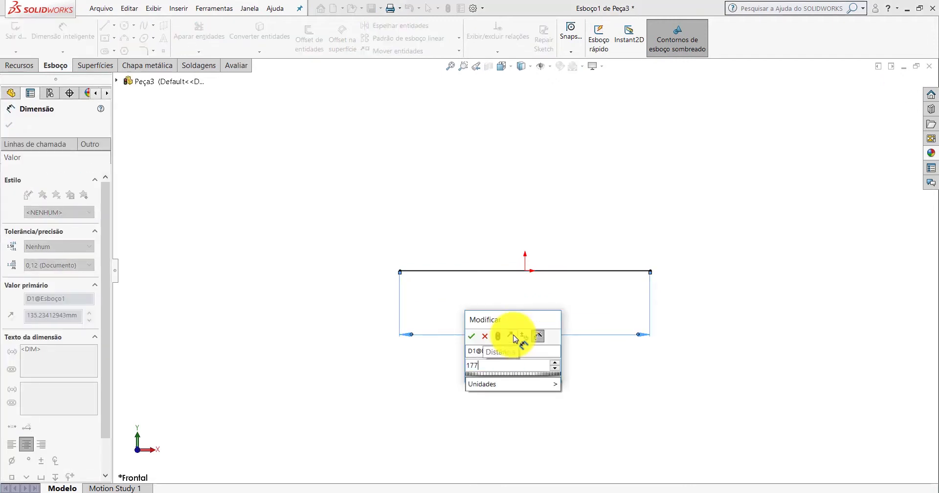
key(Return)
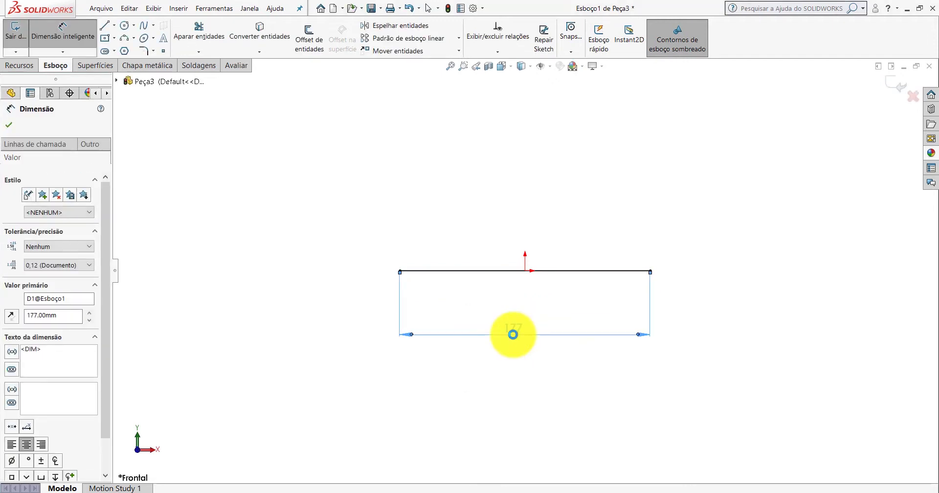
key(Escape)
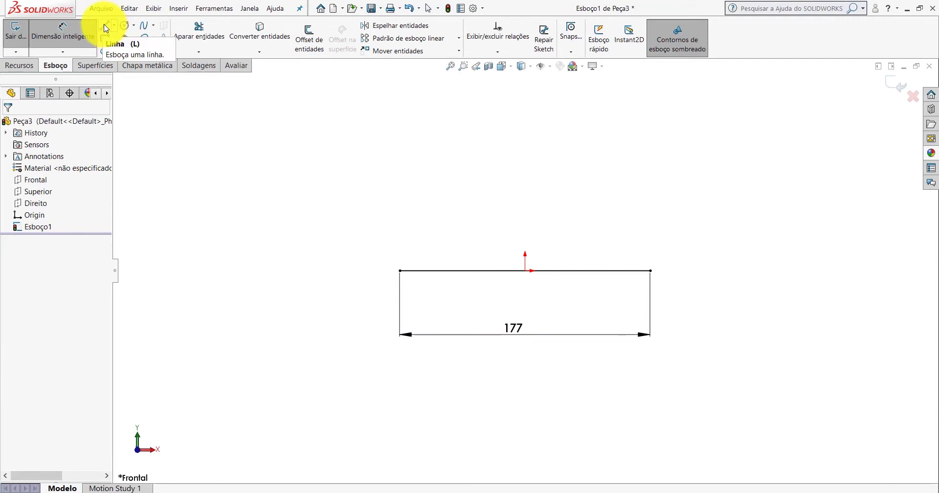
Draw slanted flange lines rising outward from both ends of the base line.
click(106, 28)
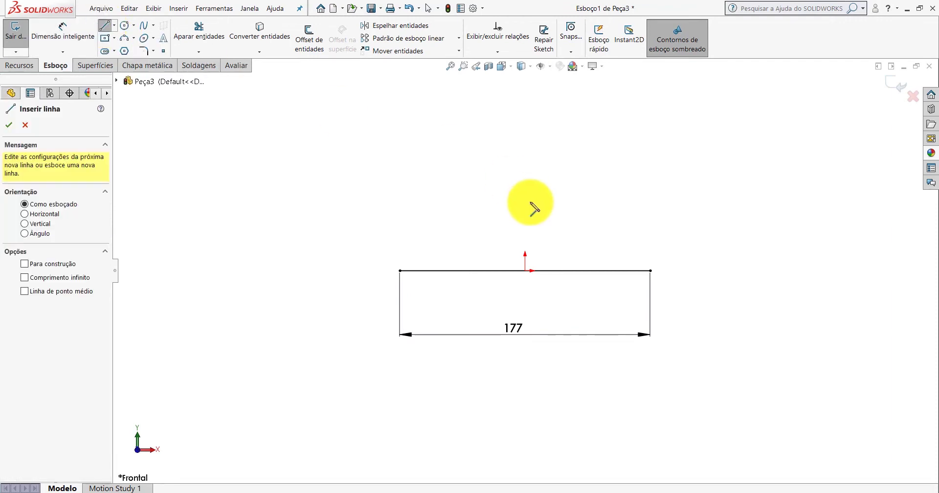
click(650, 270)
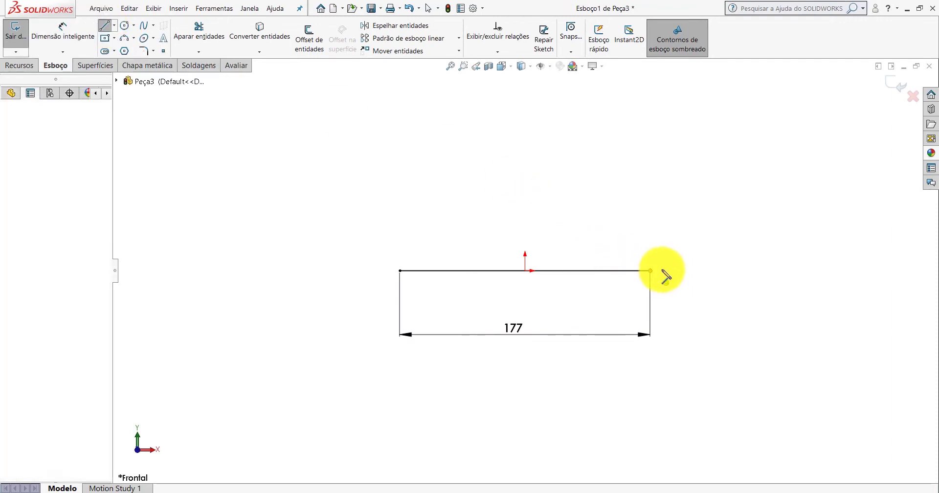
click(679, 229)
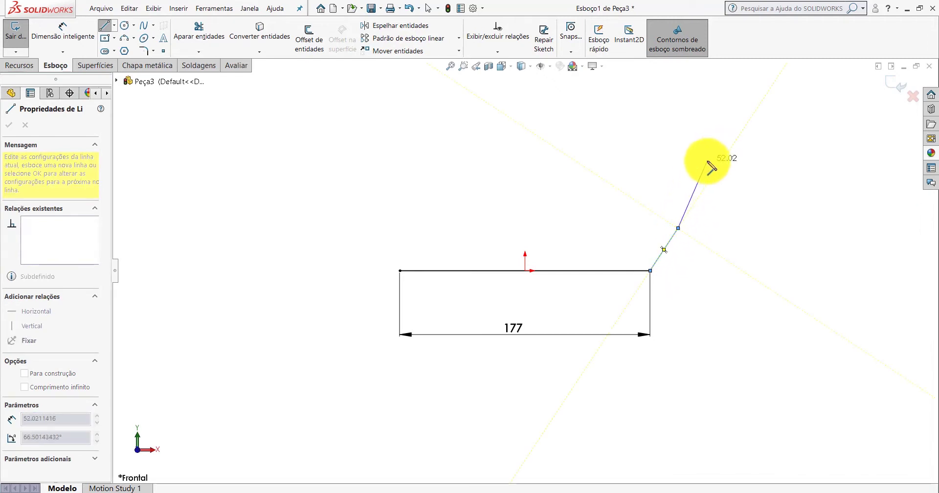
key(Escape)
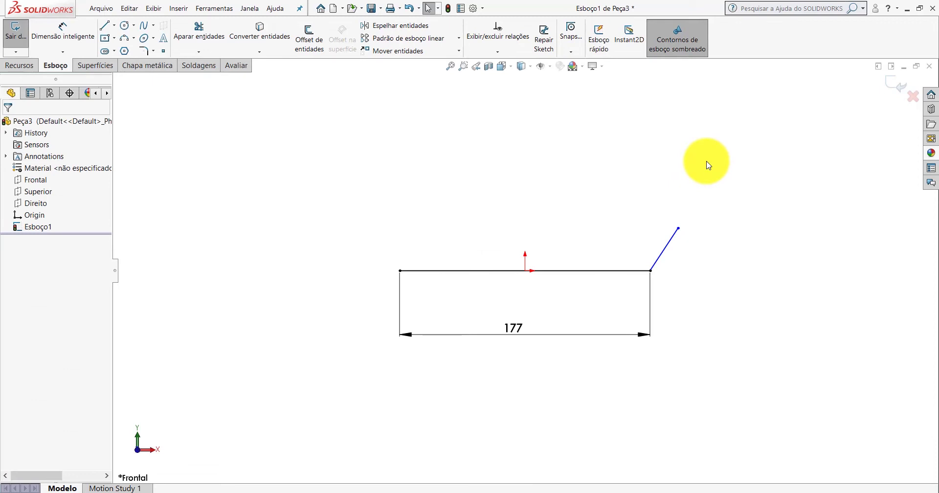
key(l)
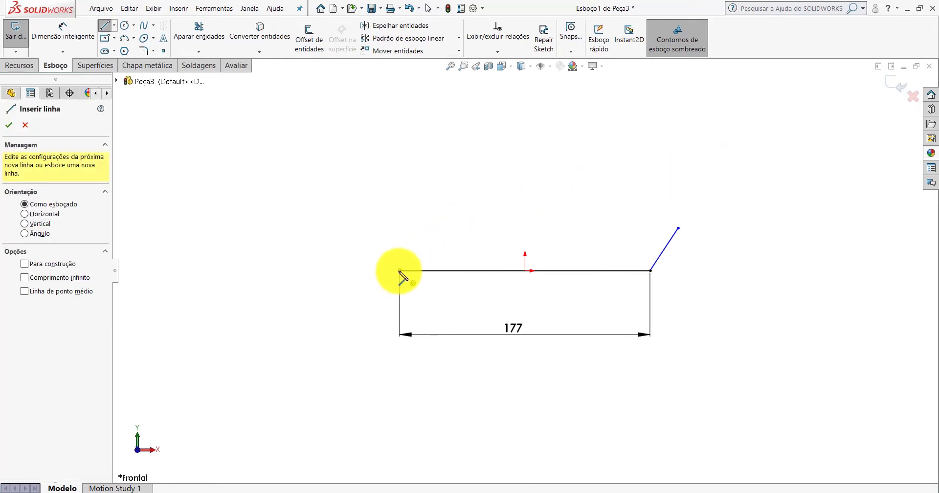
click(400, 270)
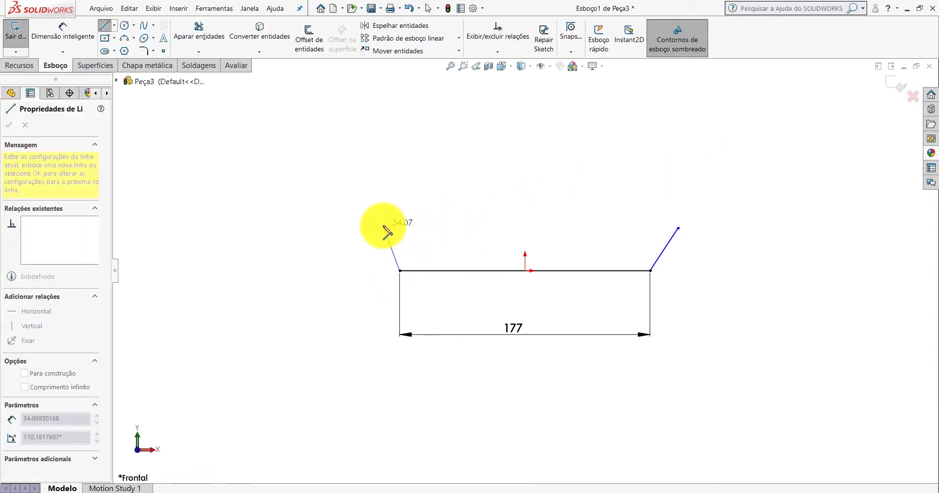
click(379, 228)
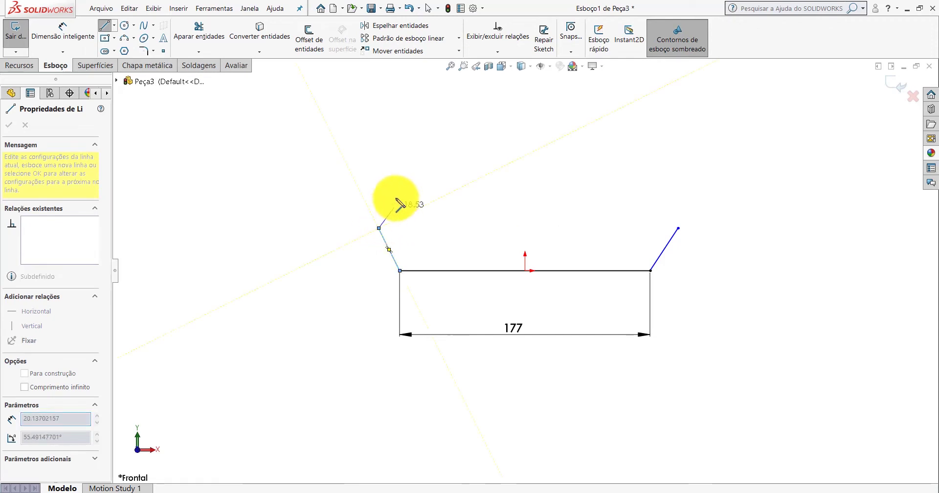
key(Escape)
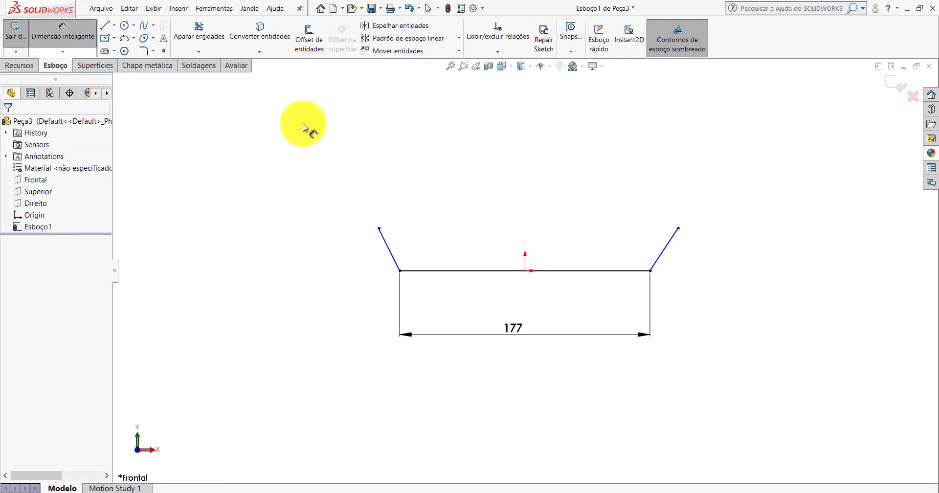
Dimension the right slanted line to 26.59.
click(666, 251)
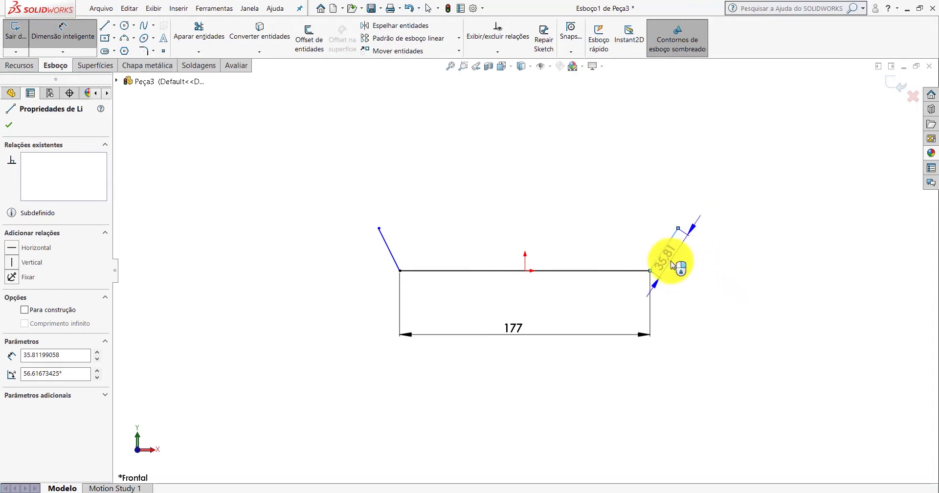
click(697, 290)
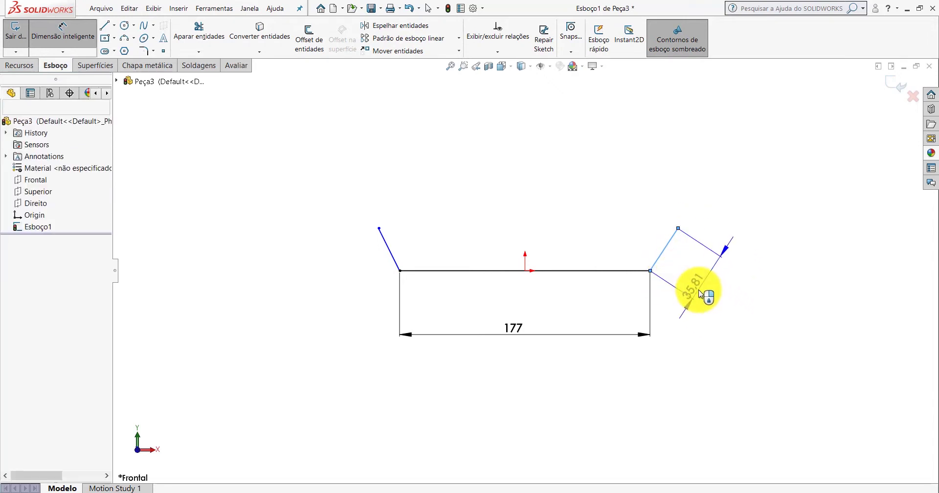
text(26,59)
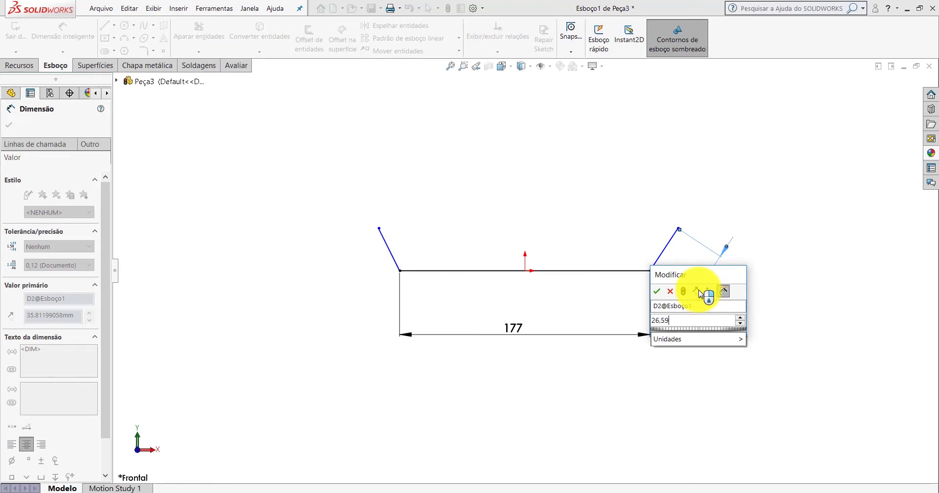
key(Return)
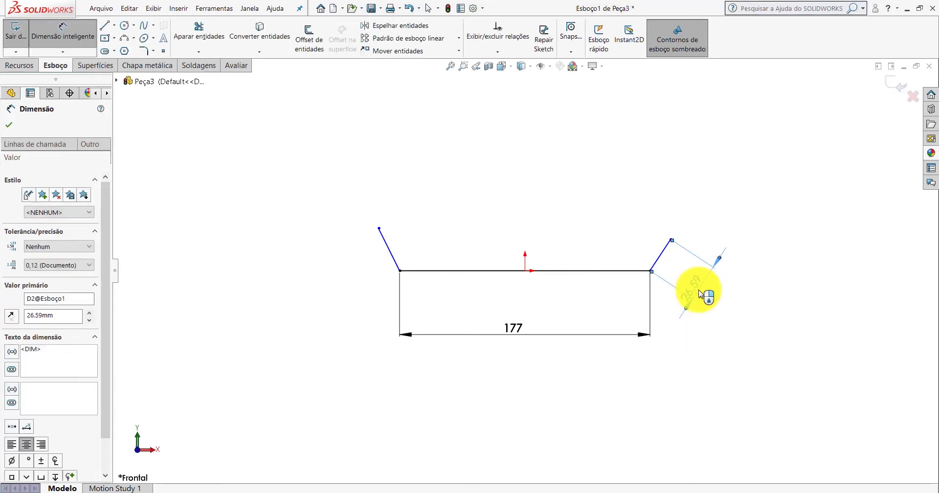
key(Escape)
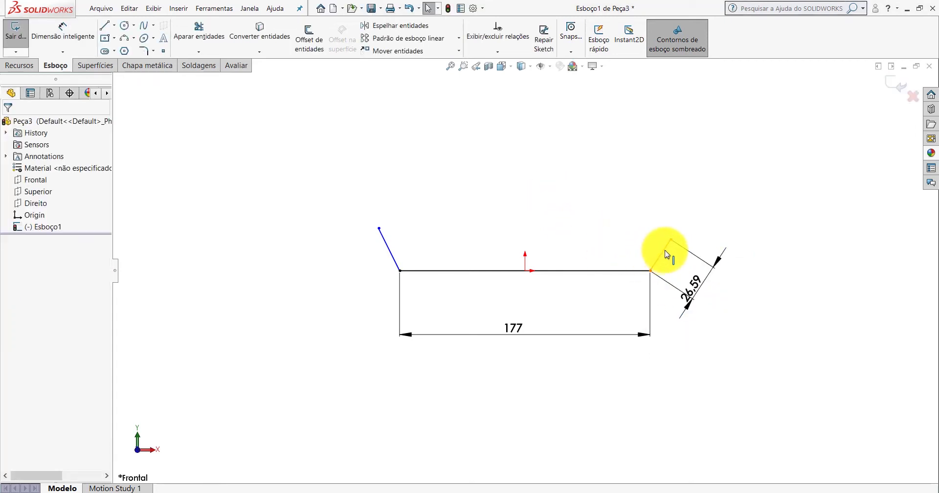
Add an Equal relation between the right and left slanted lines.
click(665, 254)
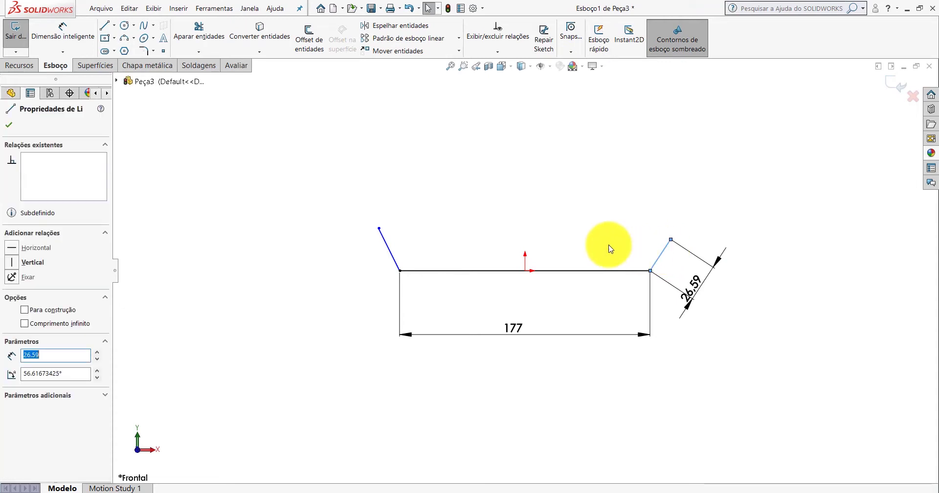
ctrl+click(384, 238)
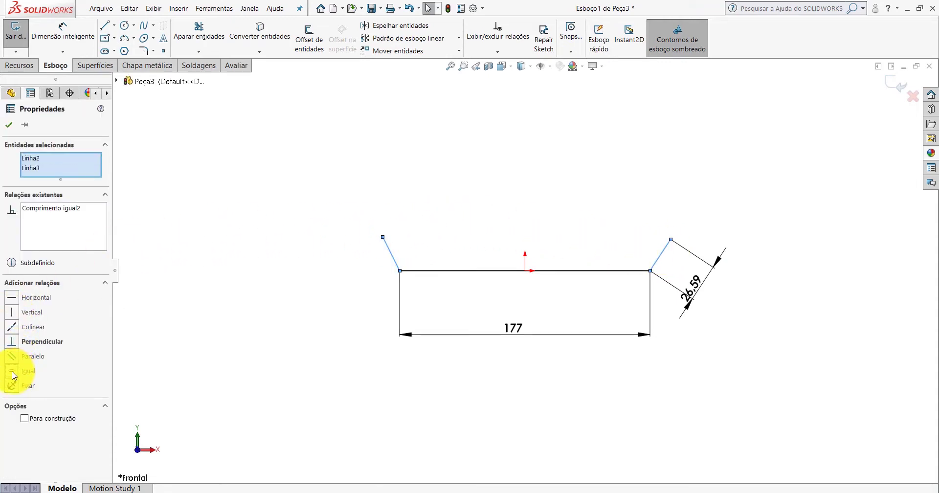
click(9, 125)
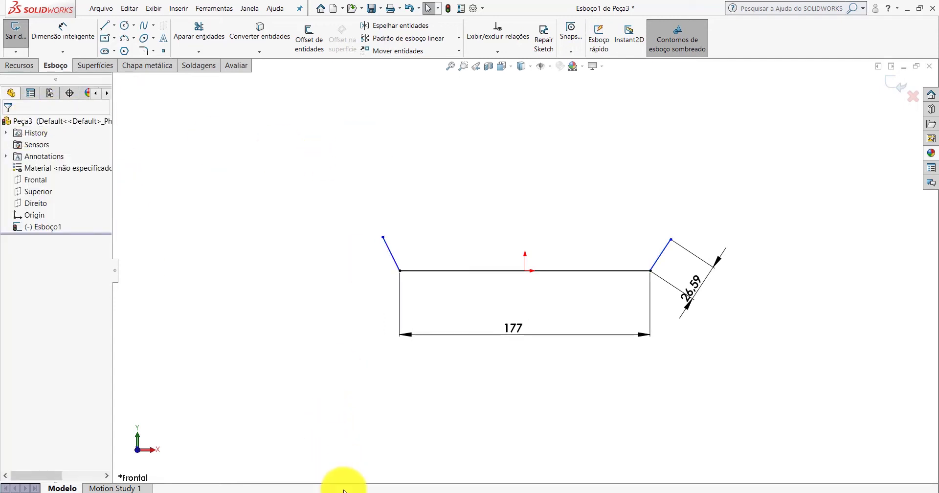
Measure the 109° angle between the channel part's flange and base faces, then return to Peça3.
click(360, 479)
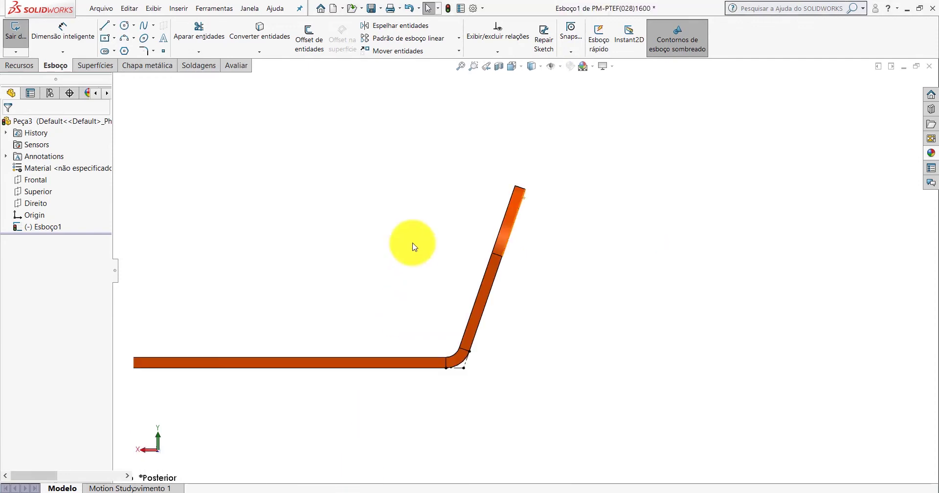
click(76, 30)
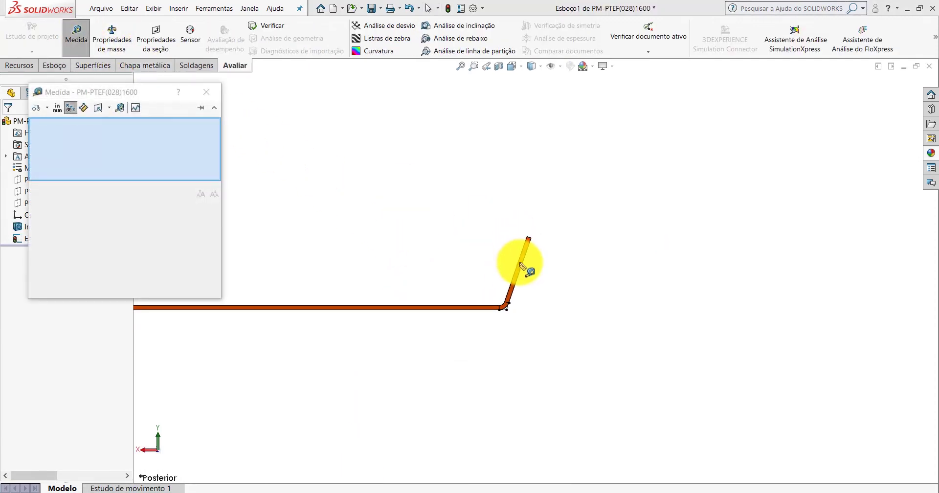
middle_drag(518, 262, 541, 287)
click(513, 352)
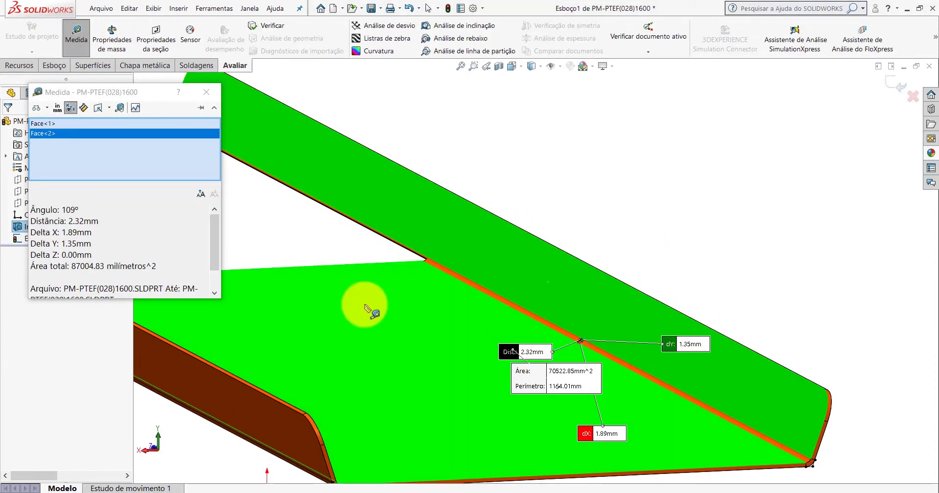
double_click(70, 209)
click(206, 92)
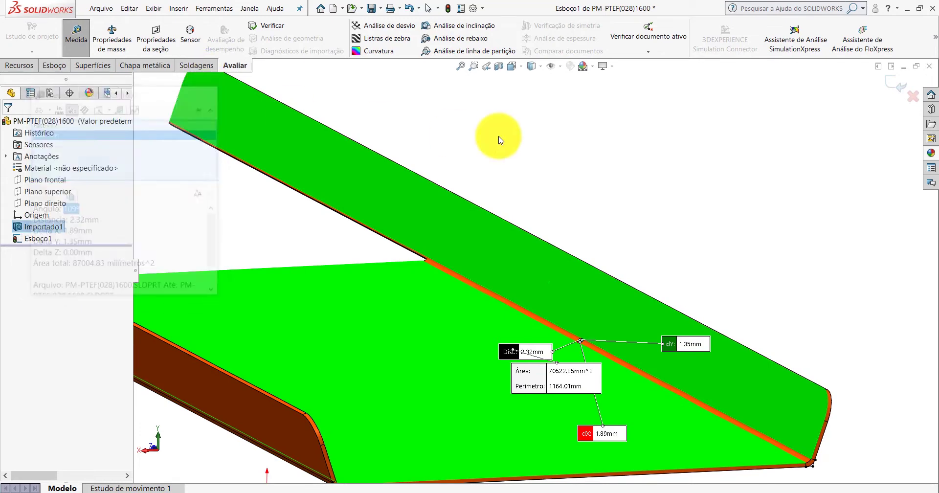
click(450, 465)
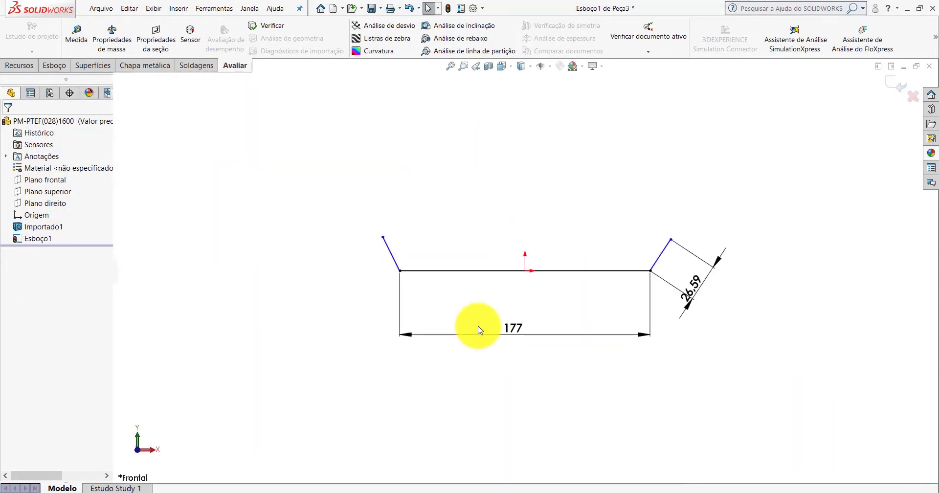
Dimension the right flange line at 109° to the base line.
click(54, 68)
click(63, 30)
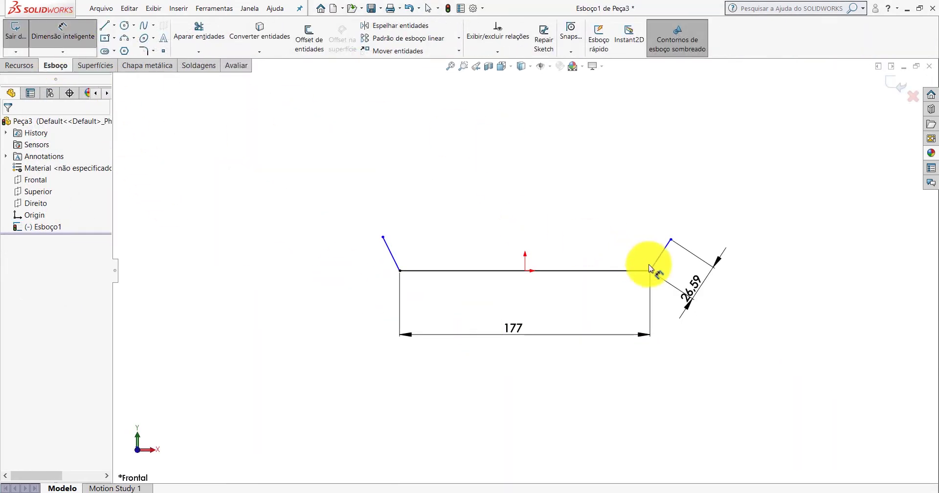
scroll(650, 265, down, 3)
scroll(656, 266, down, 3)
click(613, 222)
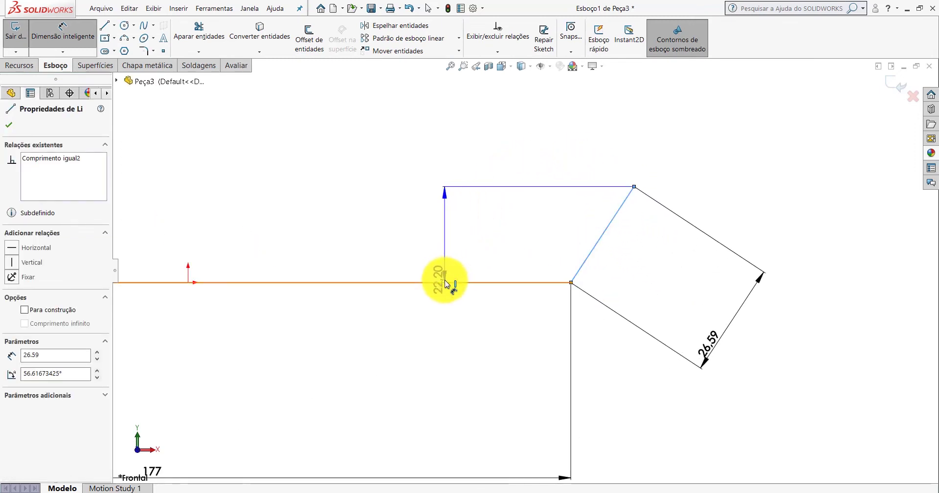
click(444, 285)
click(502, 158)
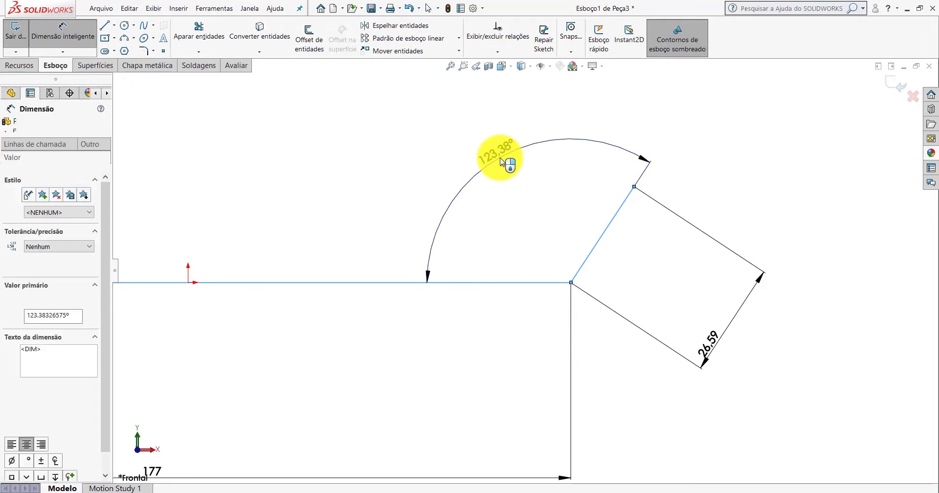
text(109)
key(Return)
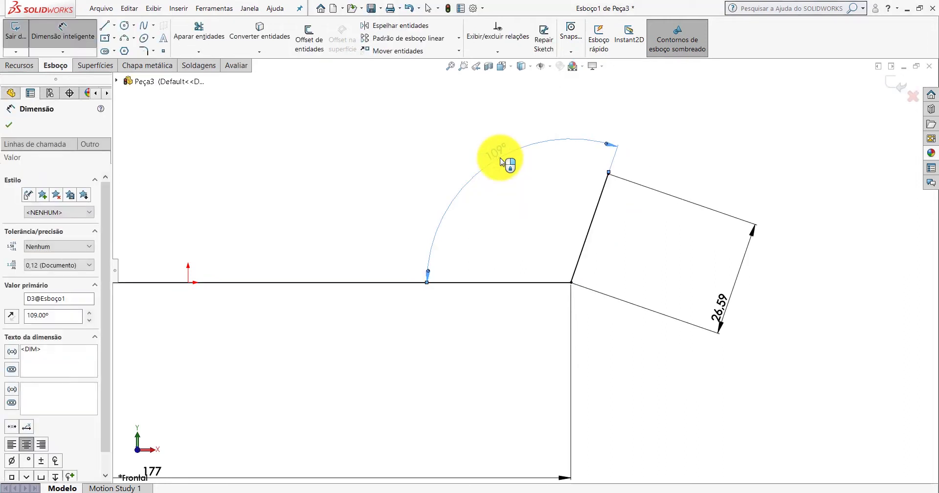
Dimension the left flange line at 109° to the base line, then view isometrically.
scroll(500, 157, up, 3)
scroll(401, 262, up, 3)
scroll(397, 268, down, 6)
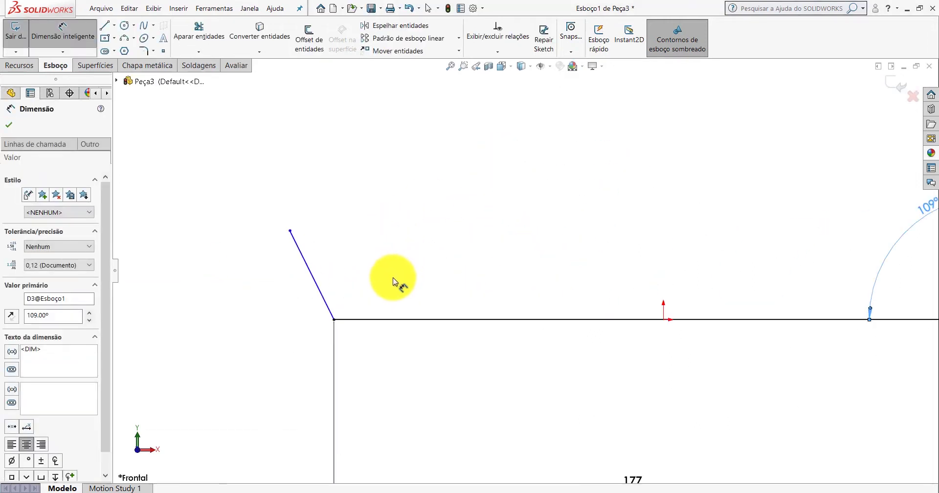
click(303, 259)
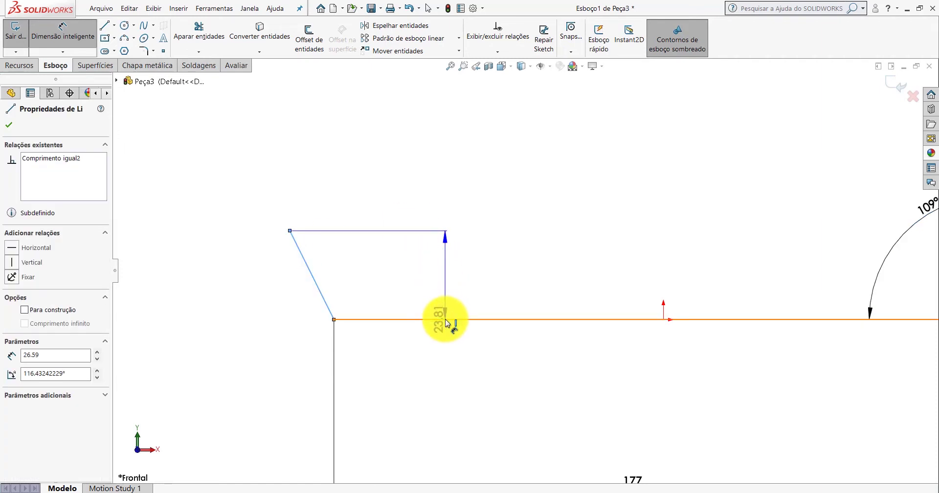
click(460, 191)
text(1)
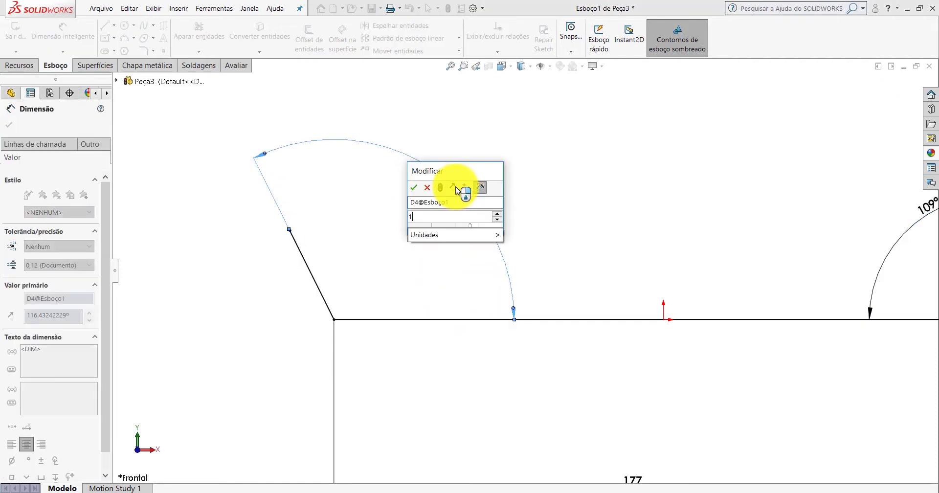
text(09)
key(Return)
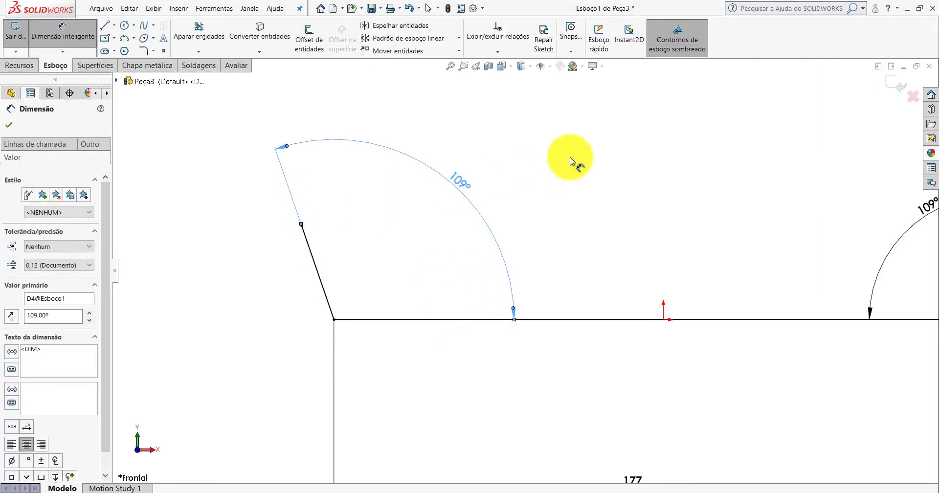
click(570, 161)
click(514, 70)
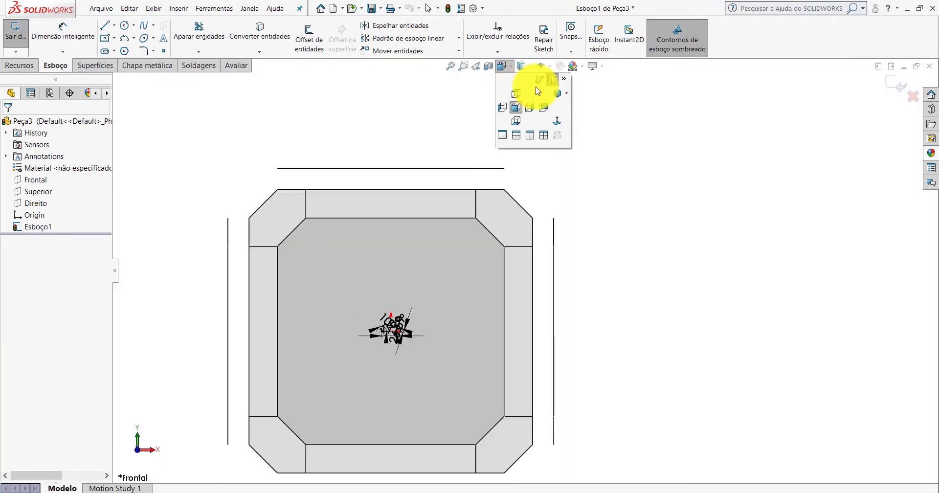
click(543, 90)
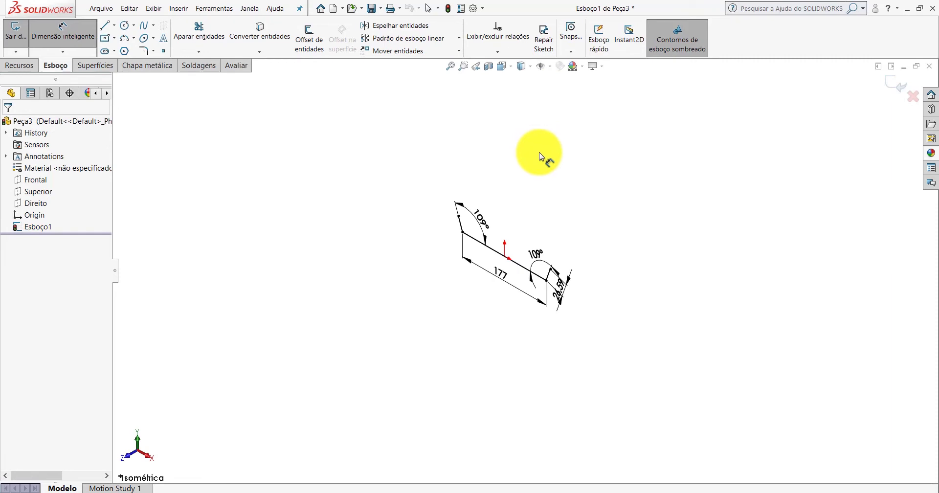
key(Escape)
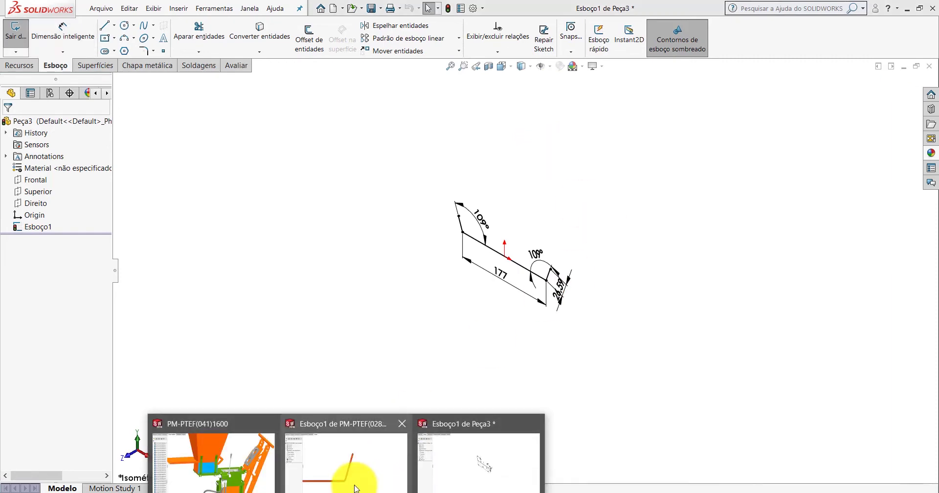
Switch to the reference part PM-PTEF(028)1600 and show it in isometric view.
click(335, 463)
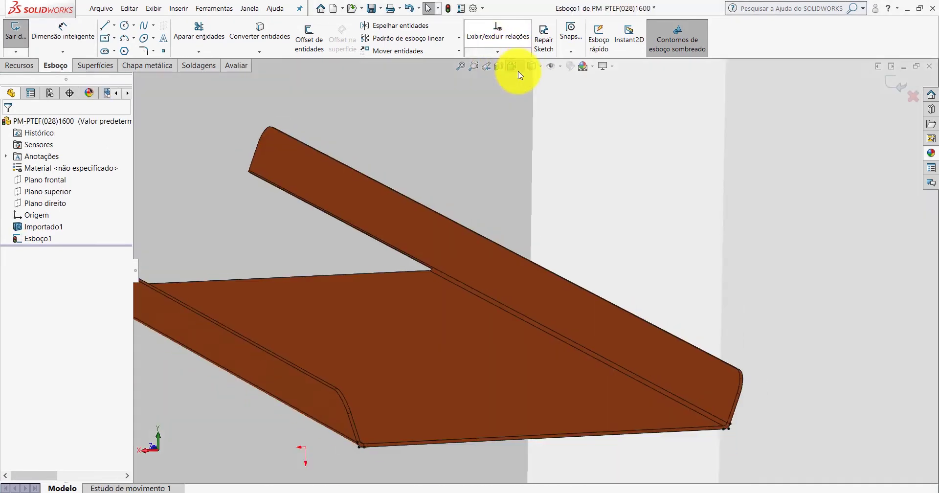
click(512, 66)
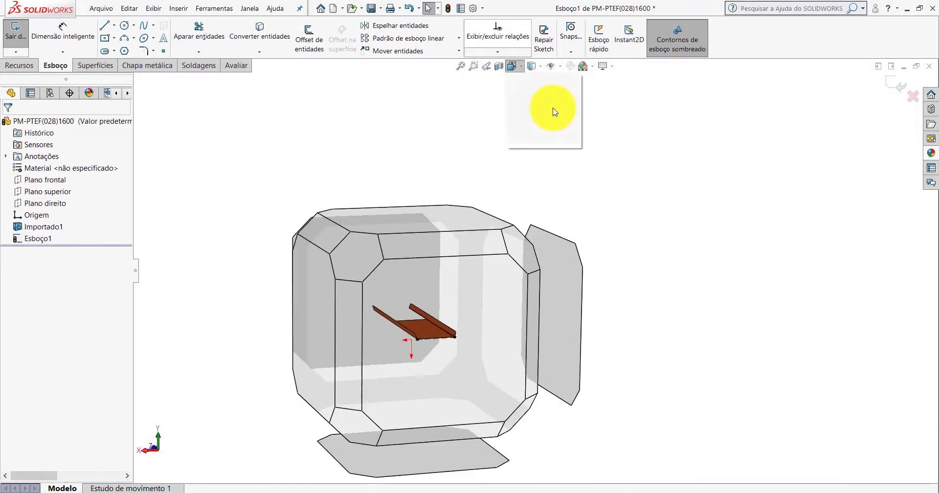
click(568, 91)
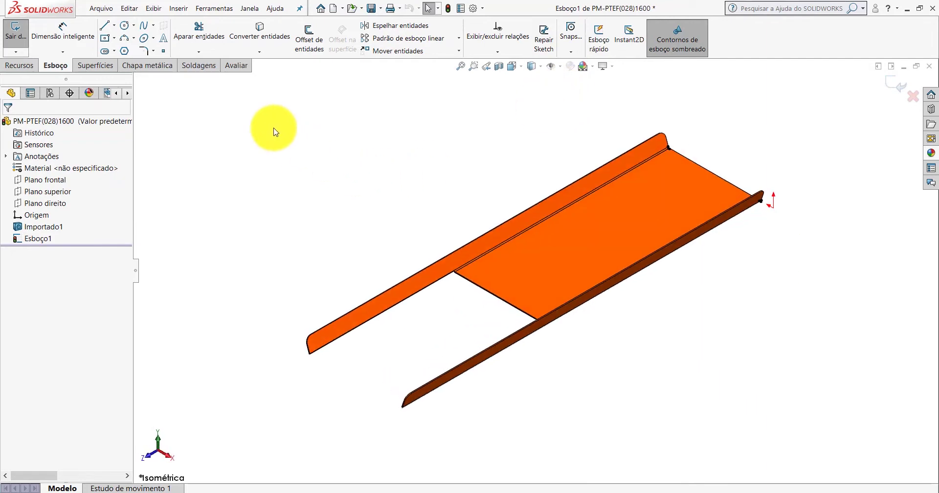
Start a Measure on the reference part by selecting the flange's near end face.
click(236, 65)
click(87, 40)
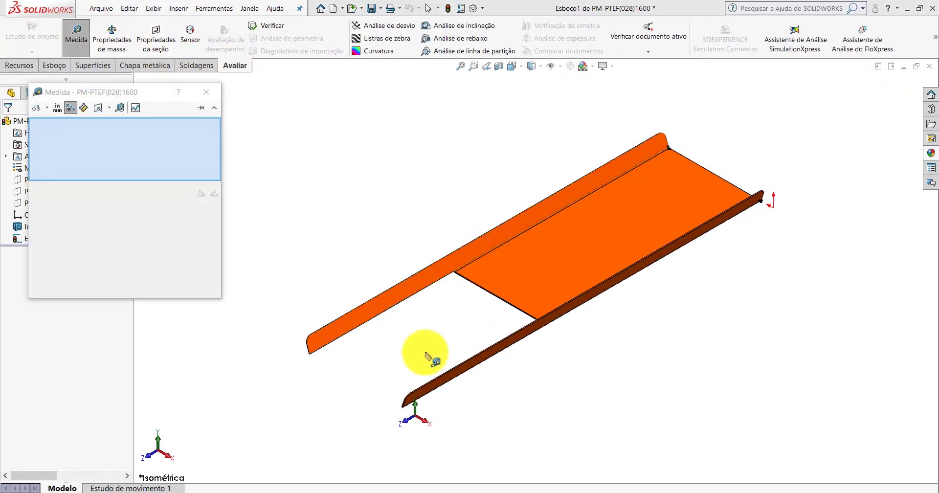
scroll(431, 361, down, 3)
scroll(440, 388, down, 3)
scroll(434, 405, down, 2)
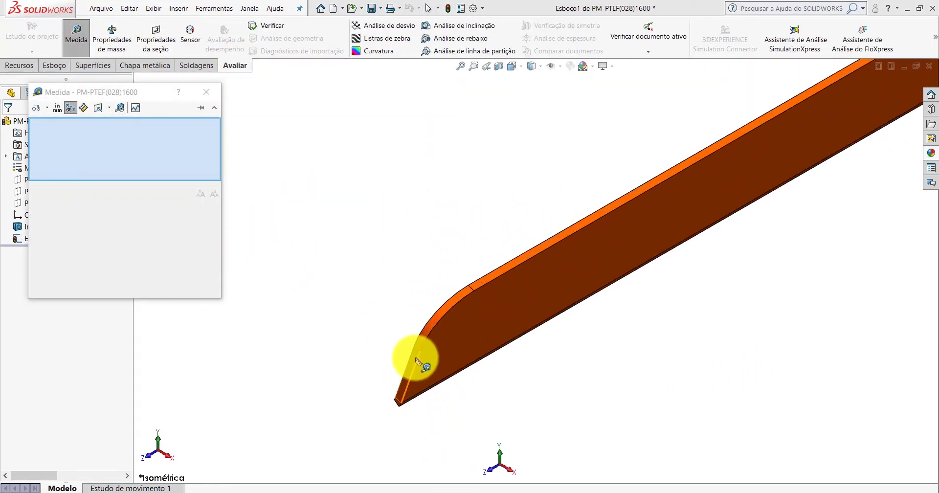
click(415, 360)
scroll(748, 174, up, 3)
scroll(782, 174, up, 2)
scroll(797, 175, up, 2)
scroll(782, 176, up, 2)
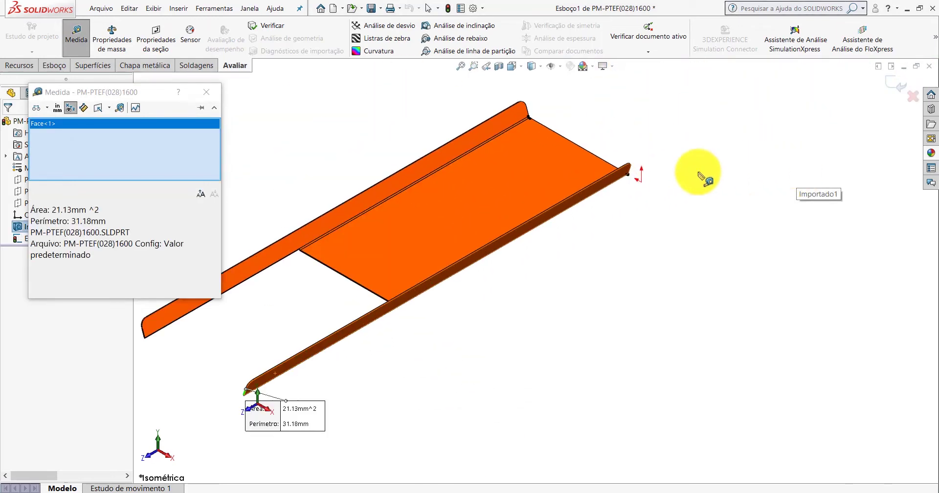
scroll(611, 172, down, 3)
Add the flange's far end face to read the 686 mm length, then close Measure.
mouse_move(503, 172)
middle_down()
mouse_move(447, 212)
mouse_move(500, 205)
middle_up()
scroll(518, 239, down, 2)
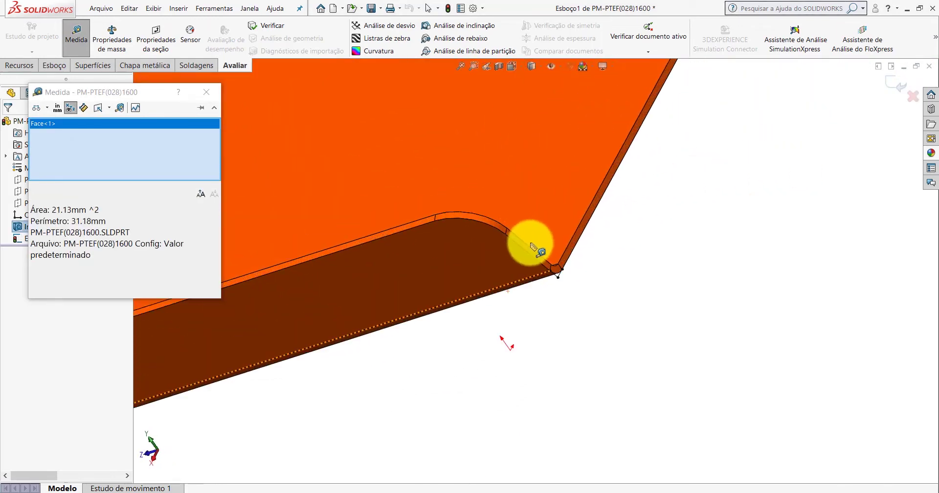
scroll(526, 247, down, 2)
click(511, 246)
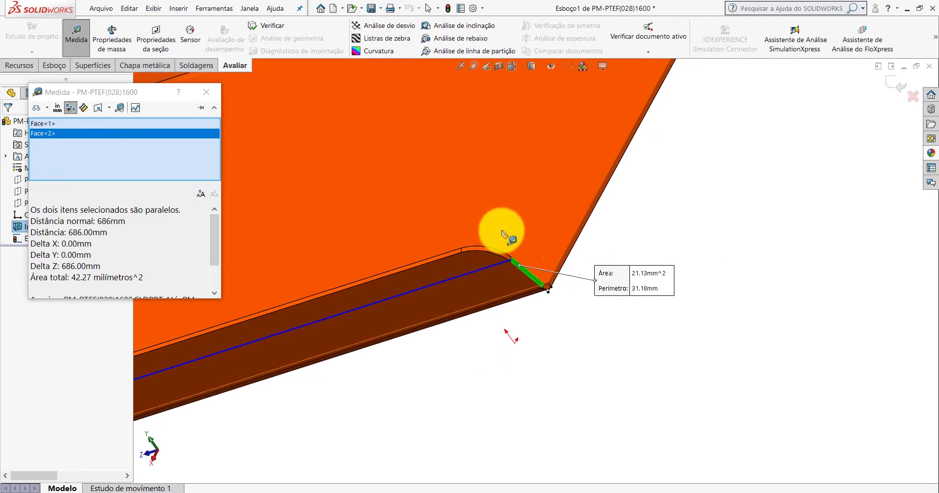
scroll(384, 314, up, 3)
scroll(504, 328, up, 2)
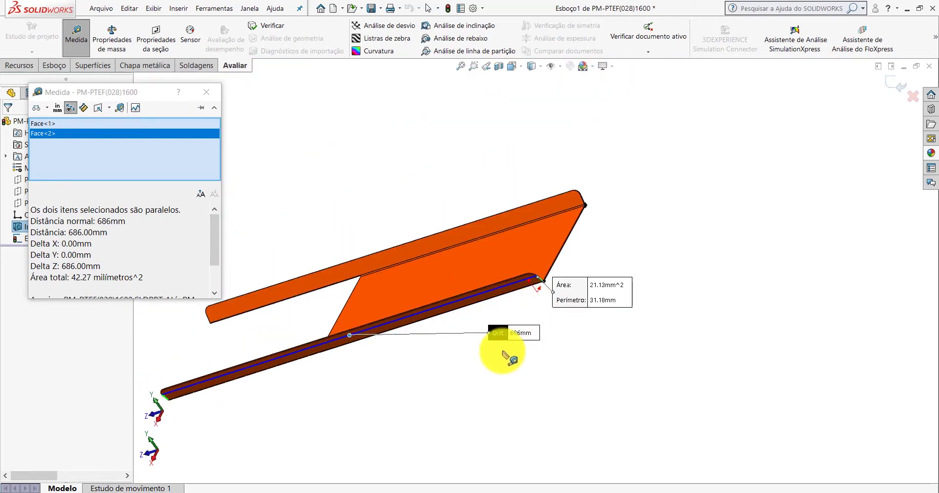
mouse_move(478, 274)
middle_down()
mouse_move(557, 243)
mouse_move(397, 199)
middle_up()
key(Escape)
scroll(561, 400, up, 3)
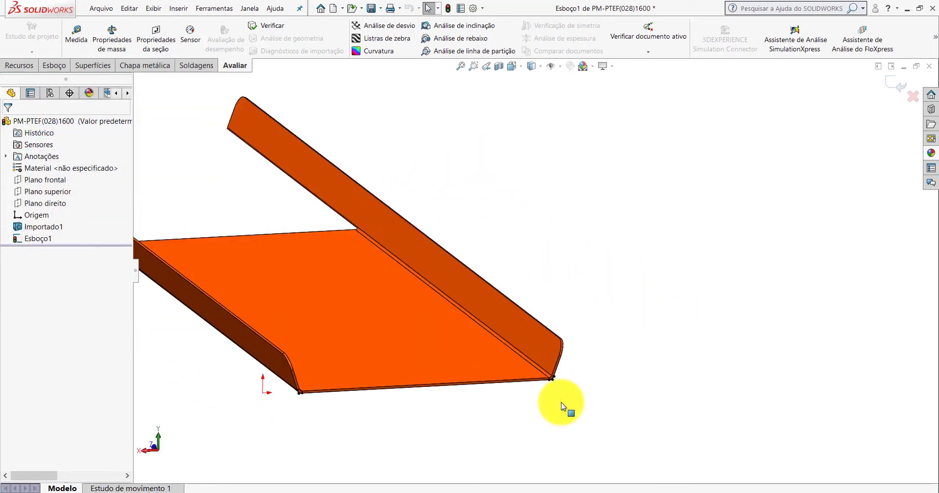
scroll(561, 400, up, 5)
Discard the unused sketch and measure inner-to-outer flange faces to confirm 1.5 mm thickness.
click(913, 96)
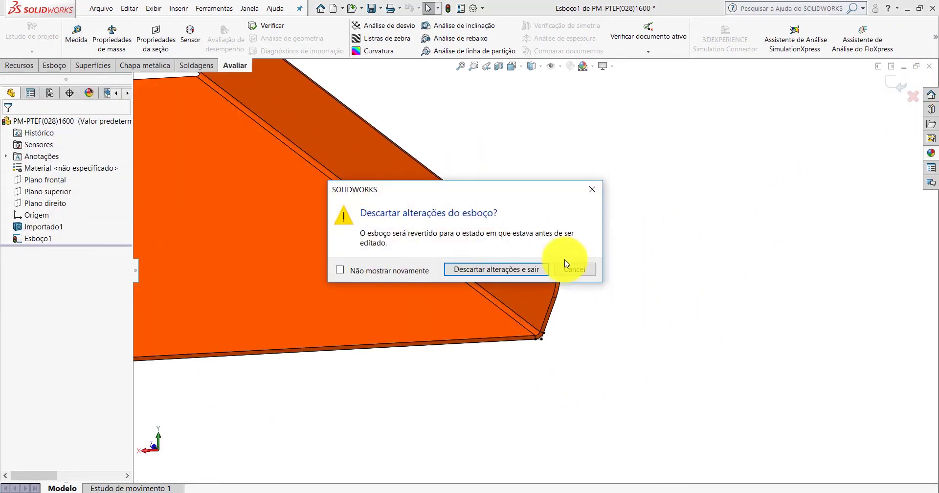
click(511, 267)
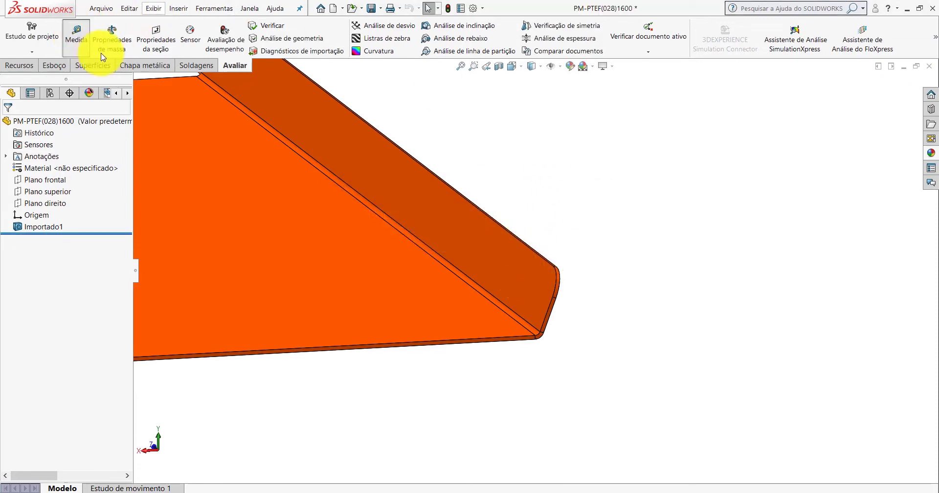
click(541, 285)
middle_drag(541, 286, 465, 288)
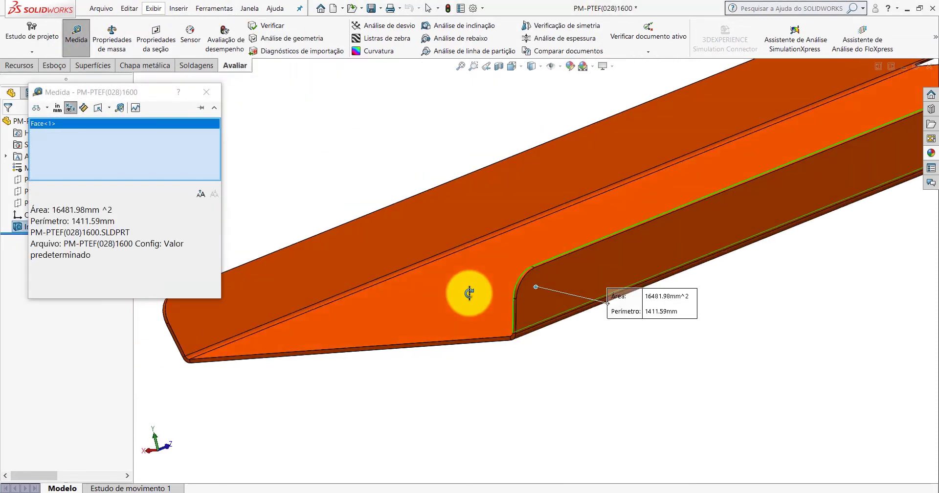
click(557, 268)
middle_drag(556, 269, 570, 206)
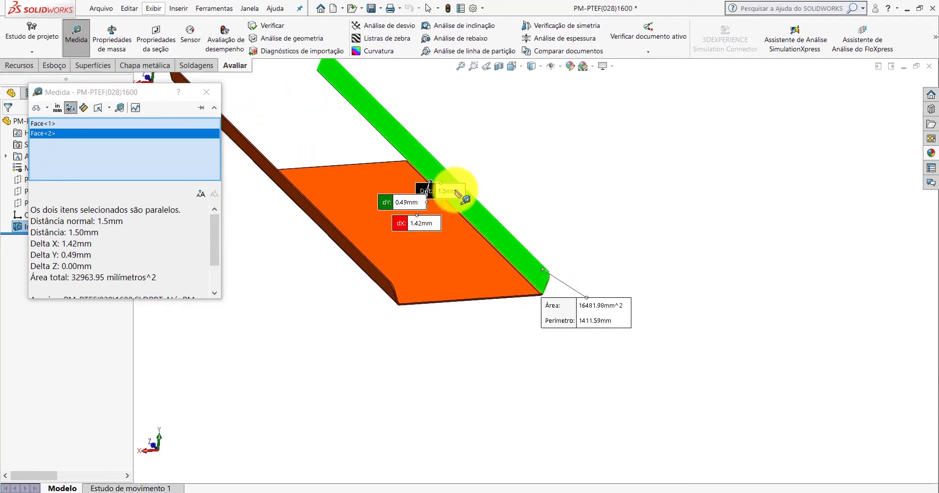
key(Escape)
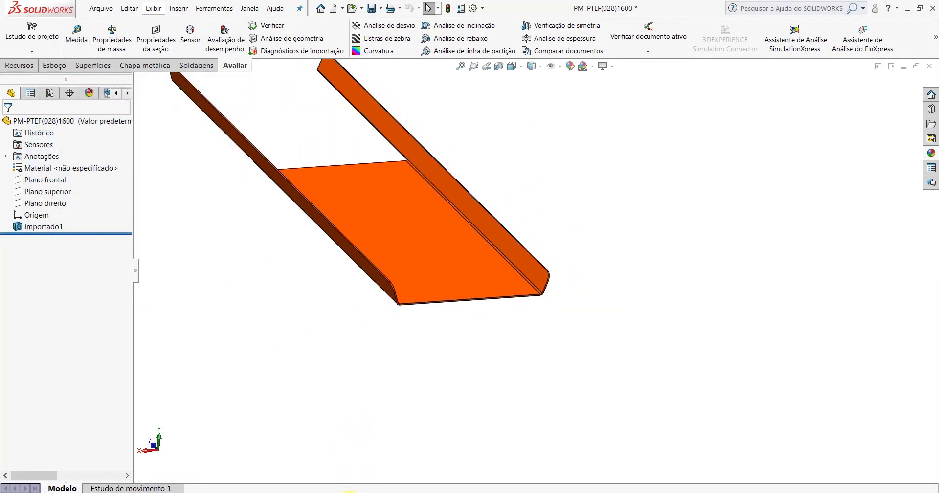
Return to the Peça3 sketch and start a Base Flange from its channel profile.
mouse_move(350, 492)
click(426, 474)
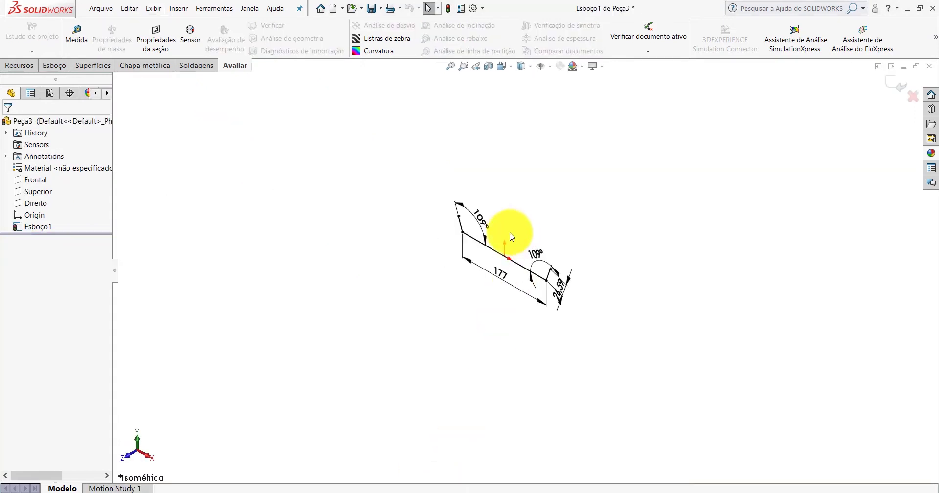
click(156, 67)
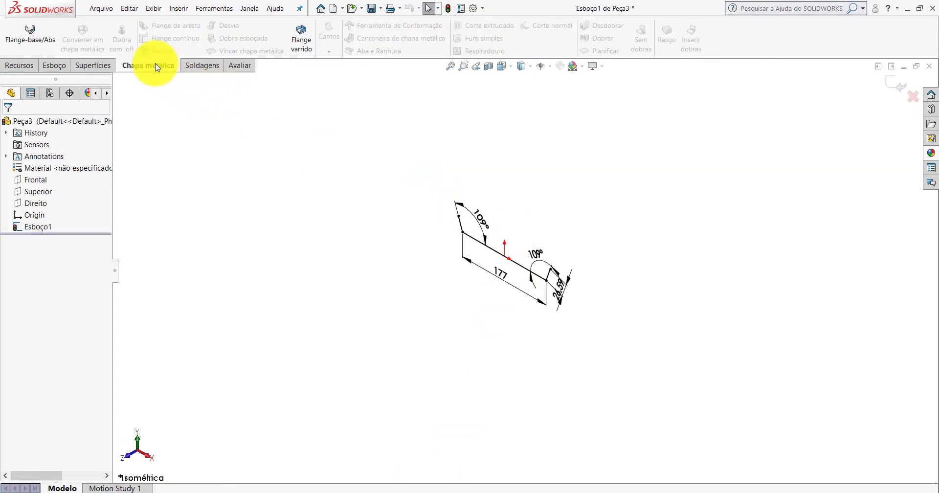
click(30, 31)
mouse_move(492, 251)
middle_down()
mouse_move(478, 220)
mouse_move(509, 130)
mouse_move(547, 98)
mouse_move(539, 109)
mouse_move(491, 104)
mouse_move(515, 94)
middle_up()
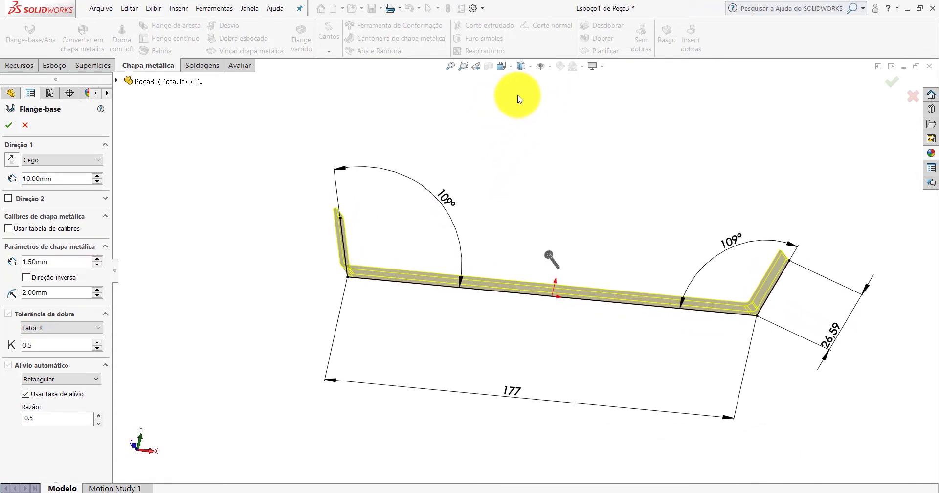
scroll(748, 256, down, 2)
scroll(759, 297, down, 5)
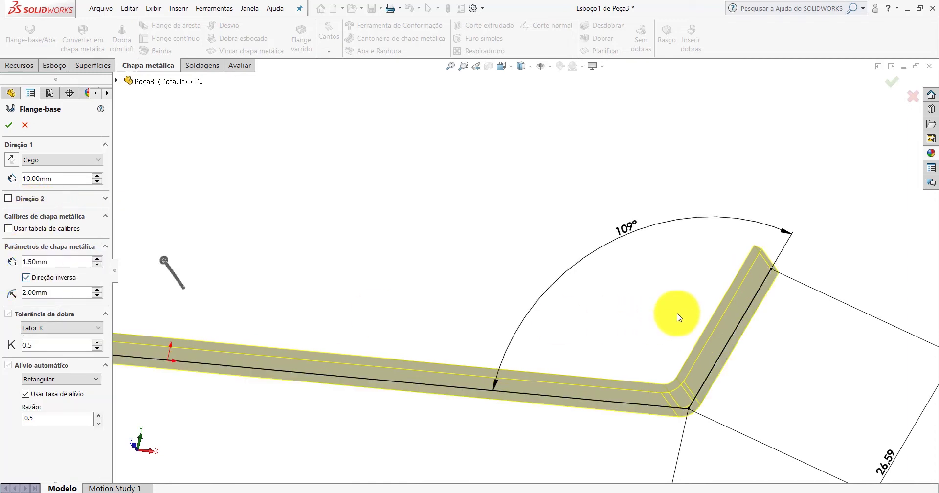
Set the flange's thickness side, reverse its direction, give 686 mm depth, and confirm.
mouse_move(670, 315)
middle_down()
mouse_move(721, 367)
mouse_move(719, 388)
mouse_move(706, 321)
mouse_move(694, 320)
middle_up()
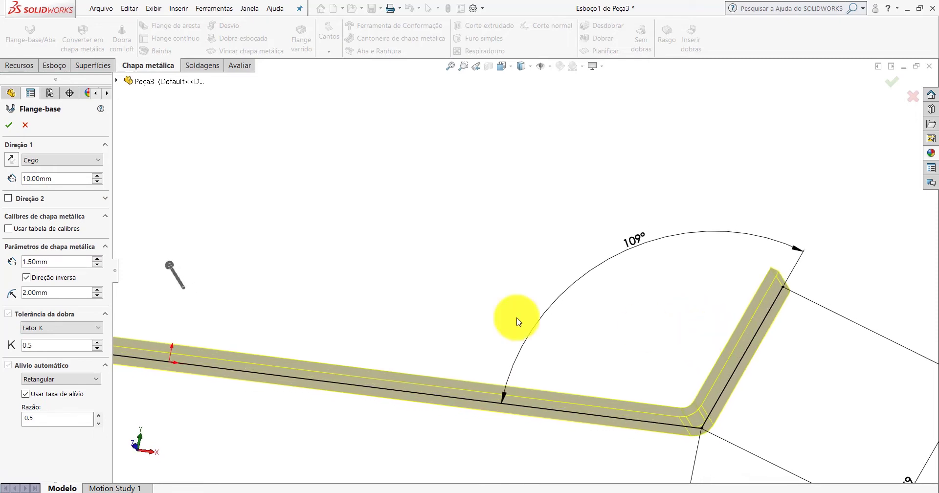
click(26, 278)
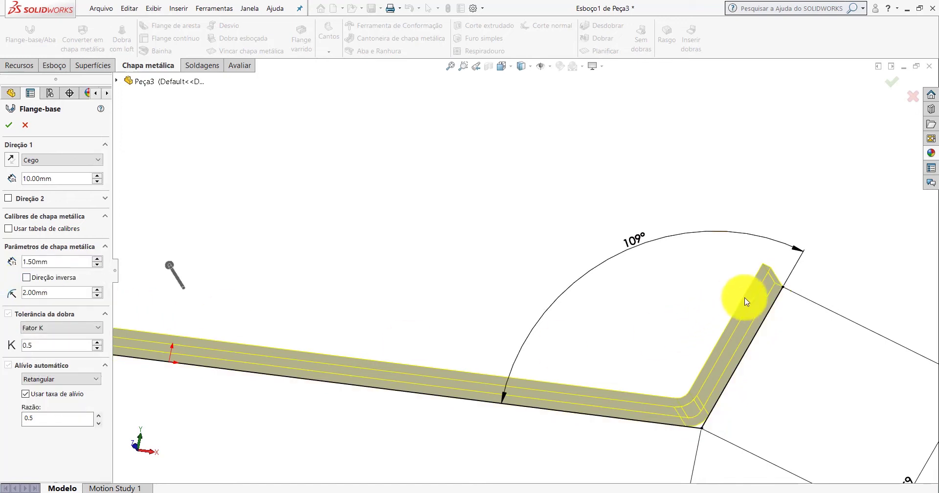
scroll(404, 188, up, 5)
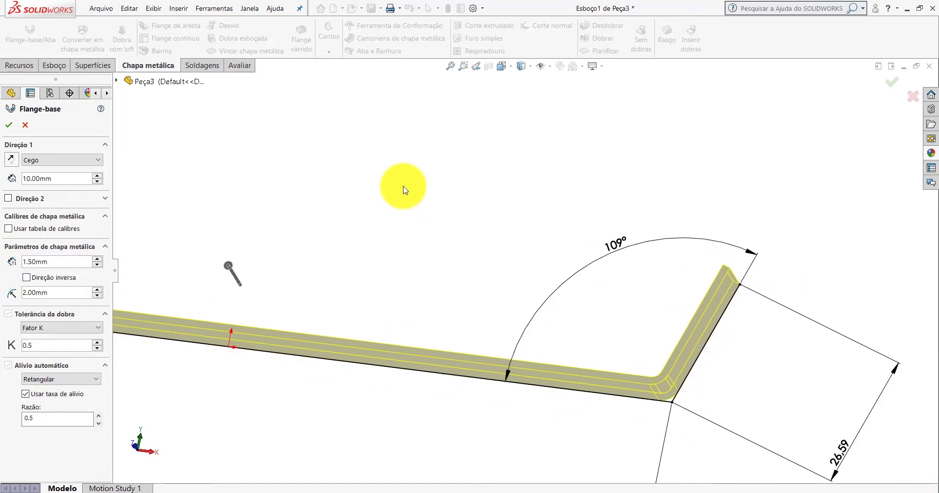
mouse_move(405, 188)
middle_down()
mouse_move(423, 239)
mouse_move(405, 247)
middle_up()
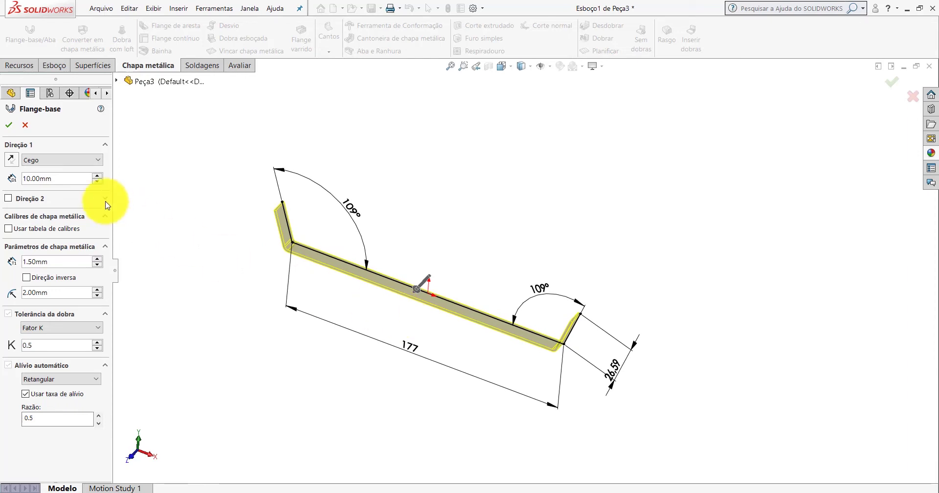
click(15, 162)
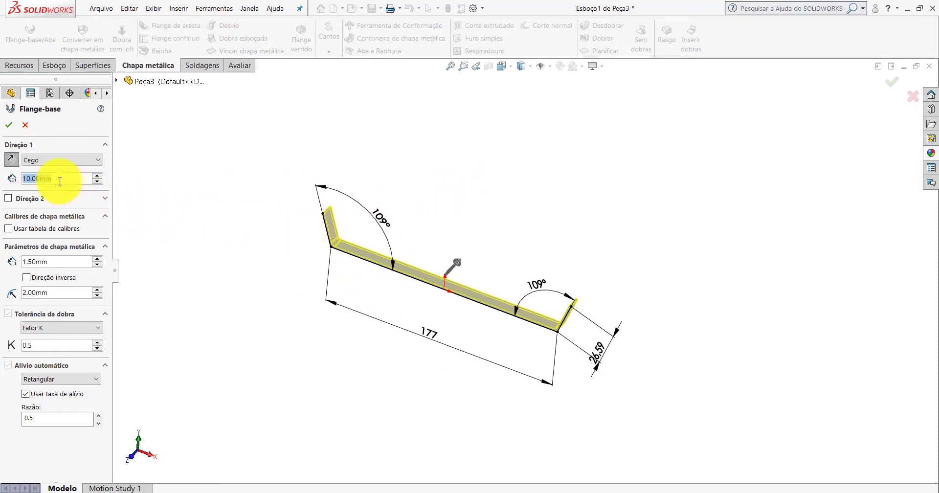
text(686)
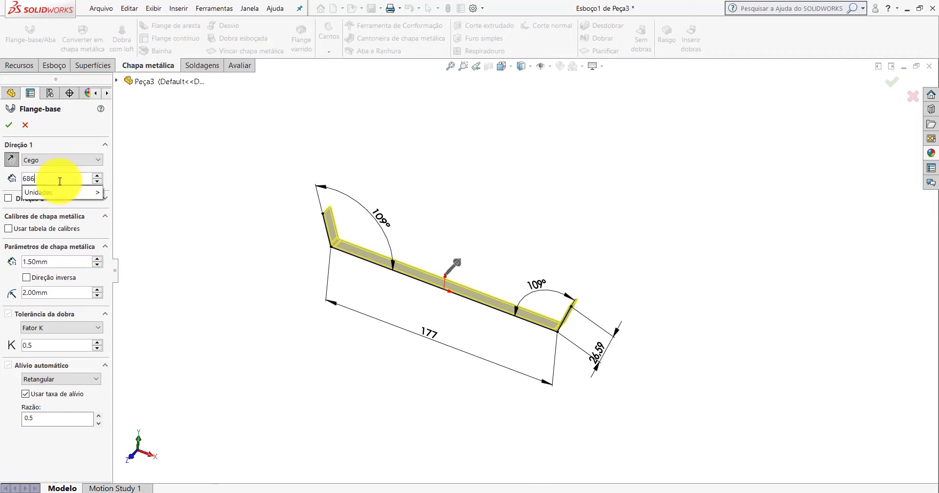
click(11, 126)
click(506, 65)
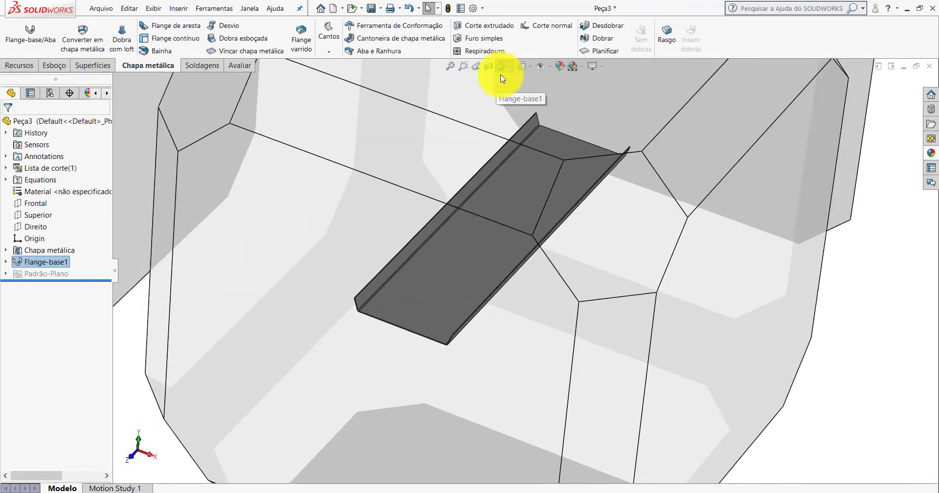
click(555, 94)
click(319, 211)
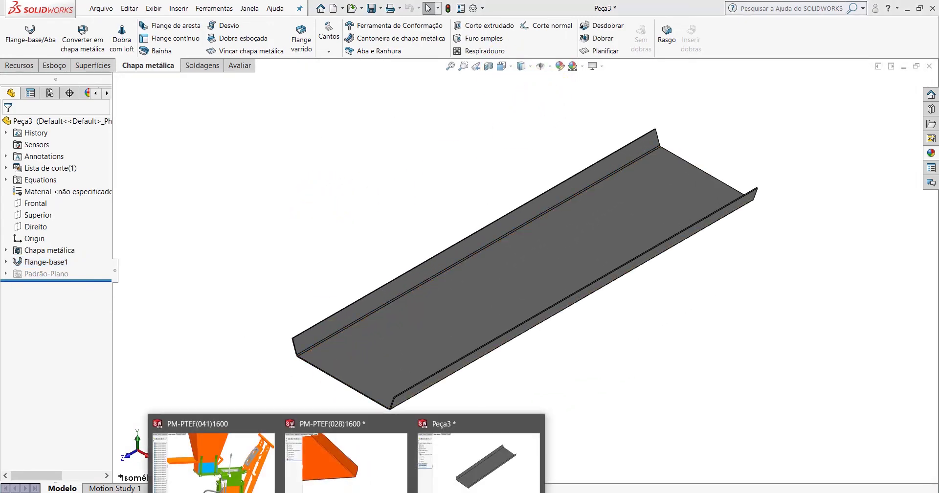
click(345, 465)
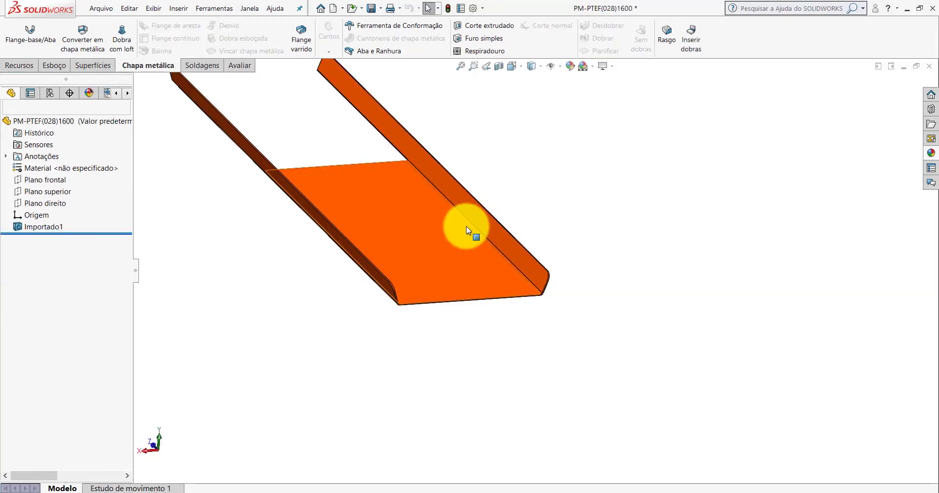
mouse_move(461, 226)
middle_down()
mouse_move(447, 165)
mouse_move(566, 204)
mouse_move(572, 235)
middle_up()
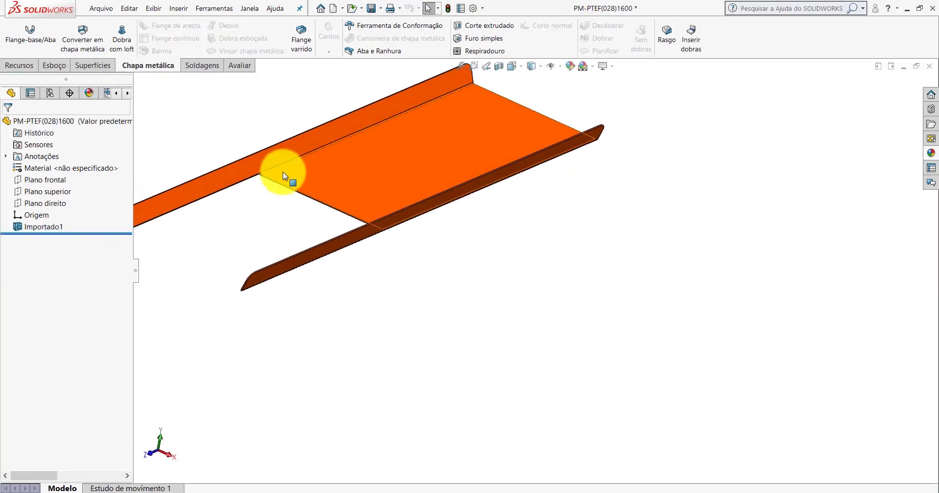
scroll(298, 192, down, 5)
click(239, 65)
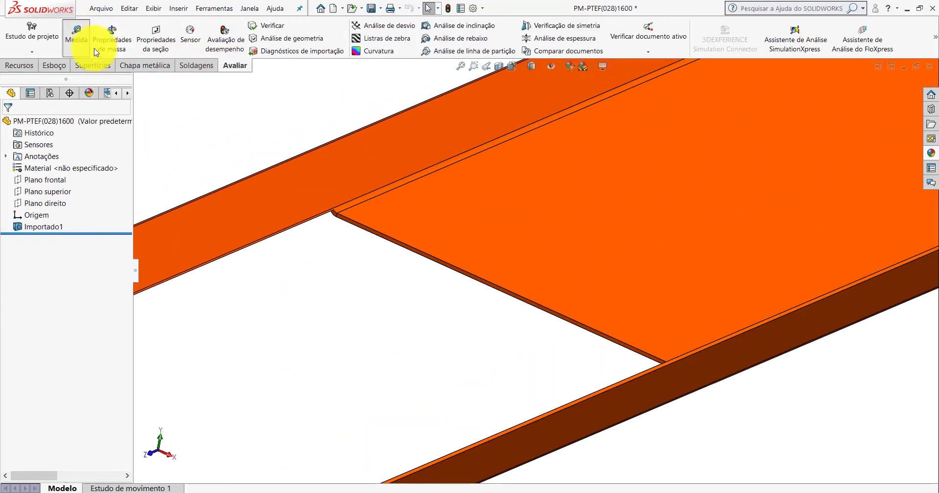
click(76, 36)
scroll(368, 227, down, 2)
mouse_move(370, 229)
middle_down()
mouse_move(398, 220)
mouse_move(430, 83)
mouse_move(426, 131)
middle_up()
mouse_move(474, 230)
middle_down()
mouse_move(540, 235)
mouse_move(538, 384)
mouse_move(540, 307)
middle_up()
scroll(543, 299, up, 5)
scroll(560, 310, down, 4)
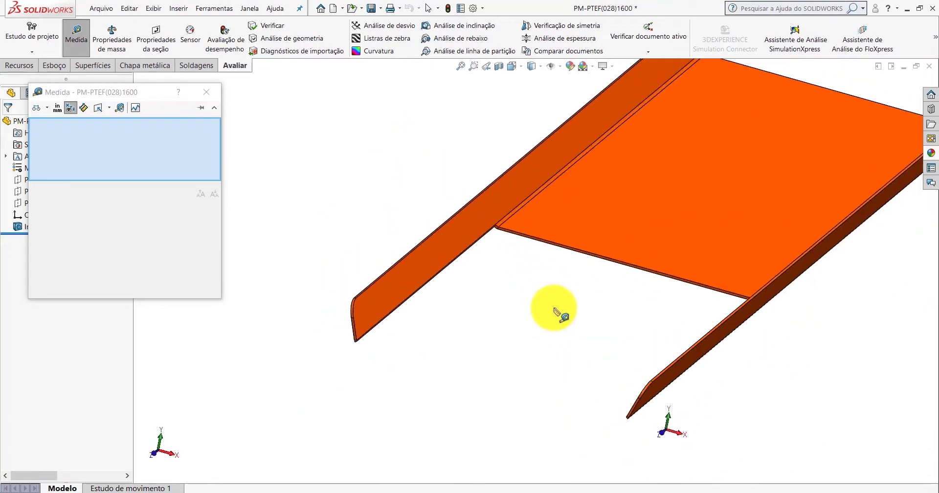
scroll(529, 259, down, 2)
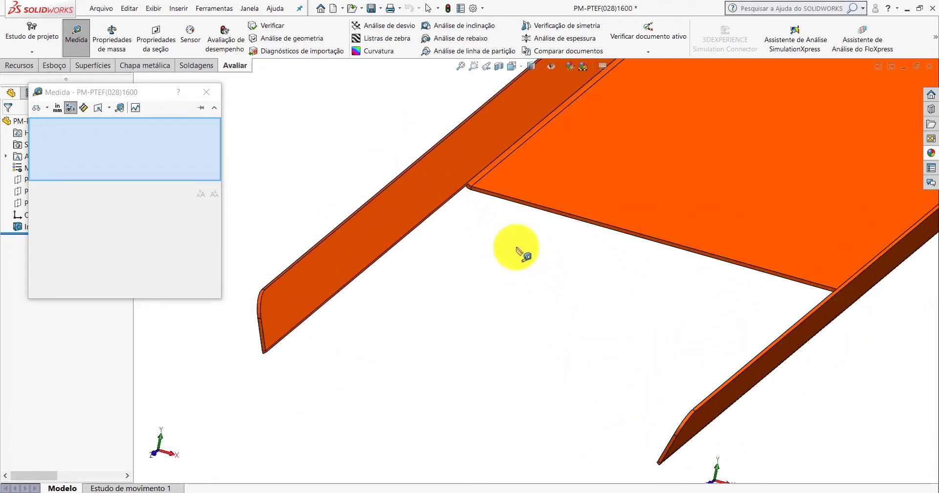
click(482, 191)
middle_drag(332, 345, 330, 337)
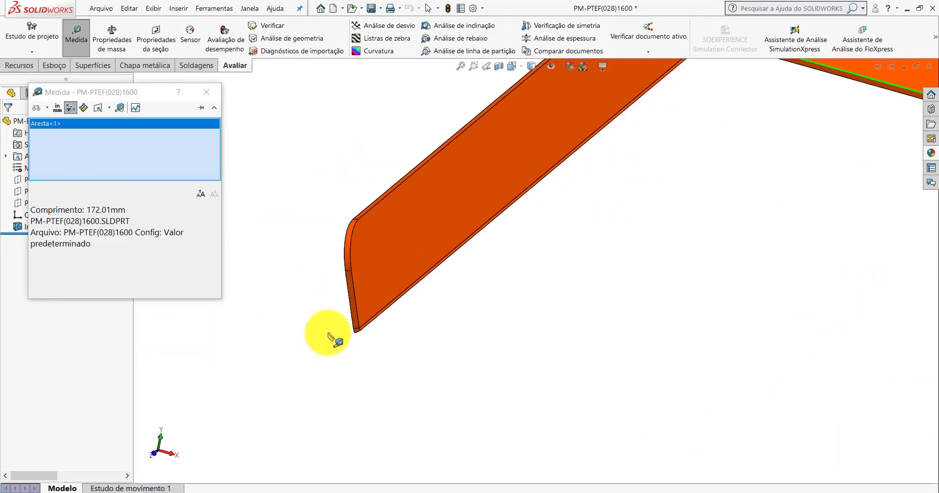
click(352, 303)
mouse_move(497, 252)
middle_down()
mouse_move(550, 219)
mouse_move(534, 199)
mouse_move(512, 230)
mouse_move(541, 206)
middle_up()
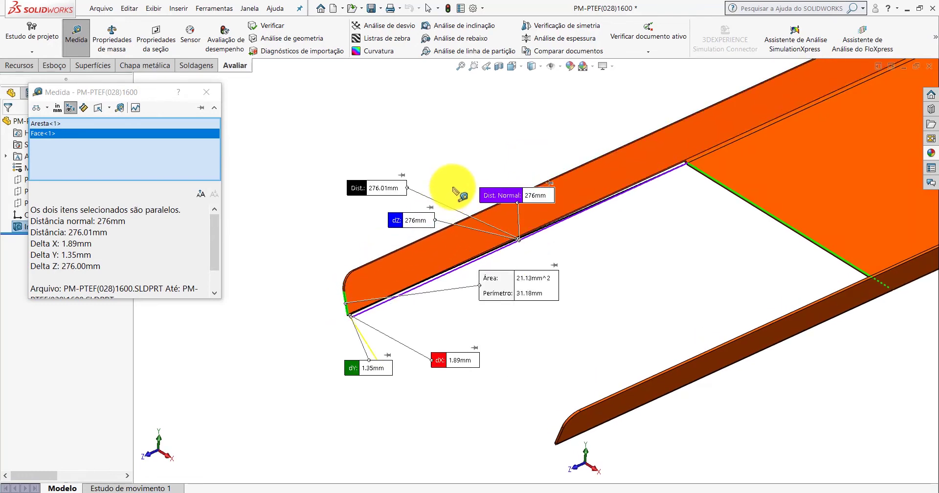
key(Escape)
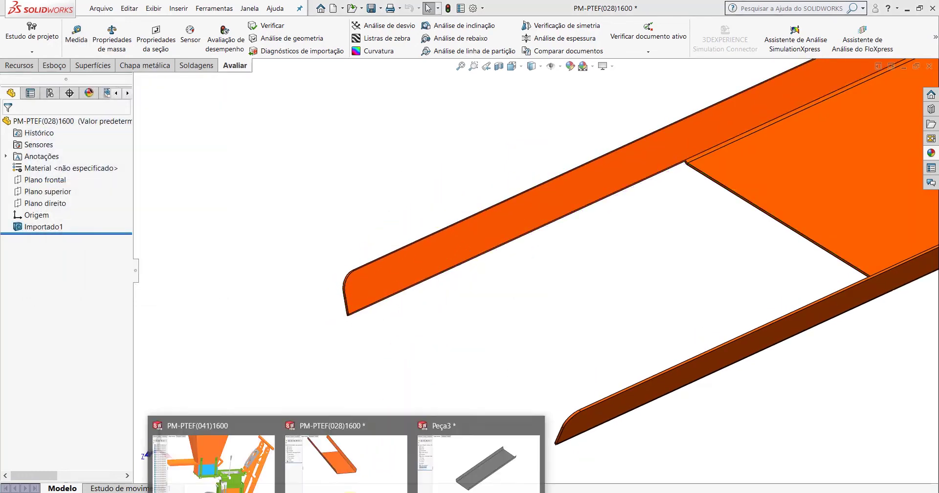
key(ctrl+Tab)
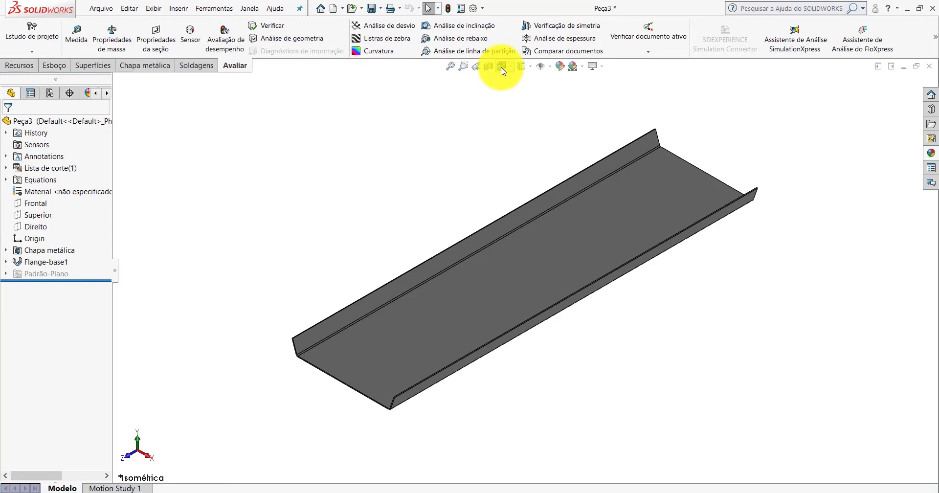
In isometric view, open a new sketch on the flange's end face.
click(502, 66)
click(549, 102)
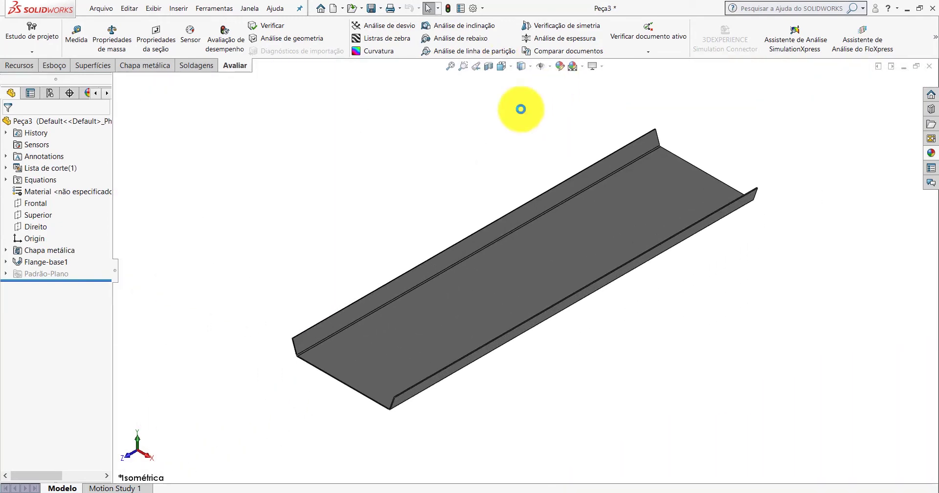
scroll(329, 346, down, 2)
scroll(460, 313, down, 3)
scroll(465, 307, down, 2)
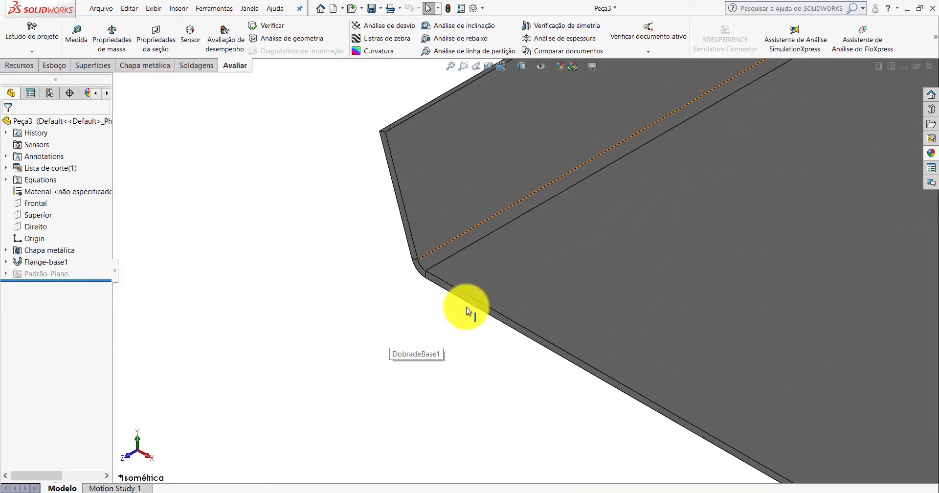
scroll(538, 285, down, 2)
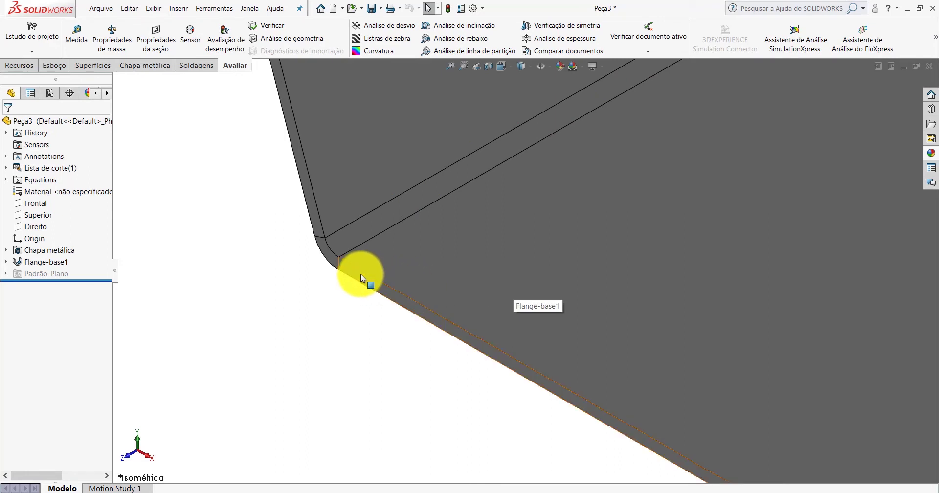
scroll(410, 292, down, 2)
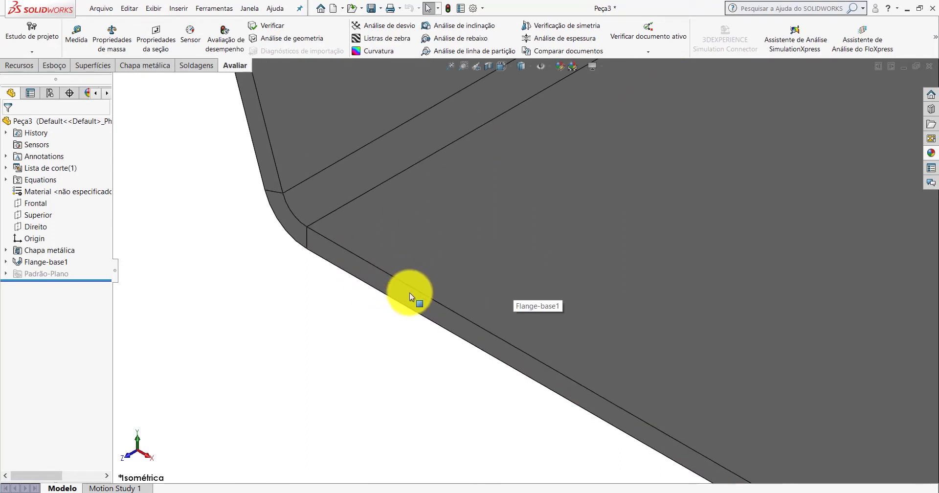
click(388, 283)
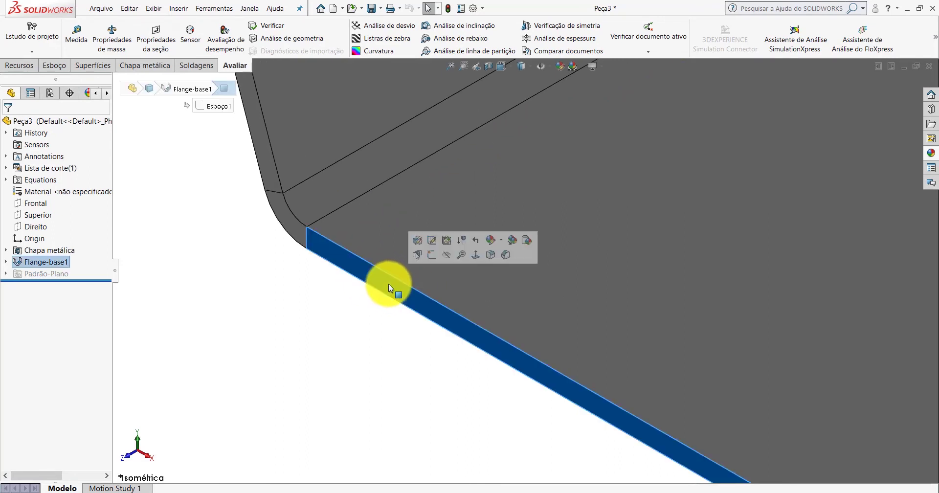
click(433, 255)
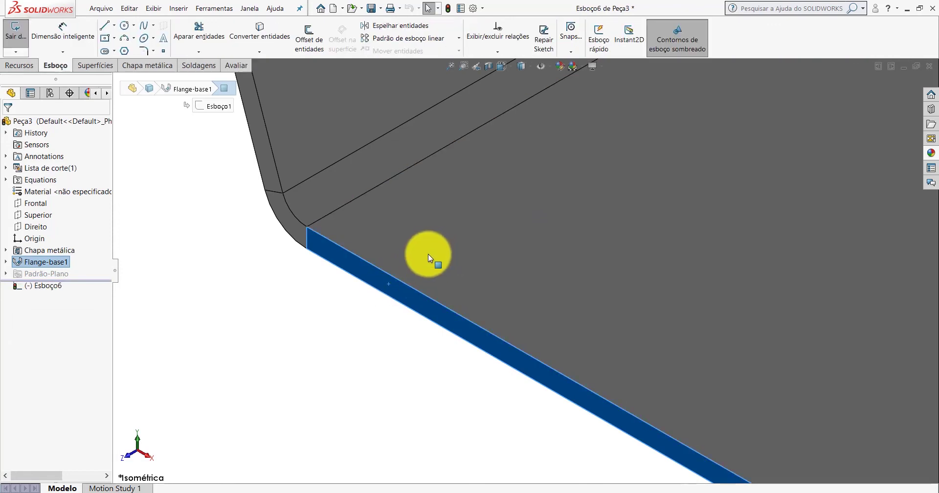
View the sketch from the front and convert the left bend's edge into it.
scroll(473, 260, up, 3)
scroll(664, 219, up, 2)
scroll(665, 219, up, 2)
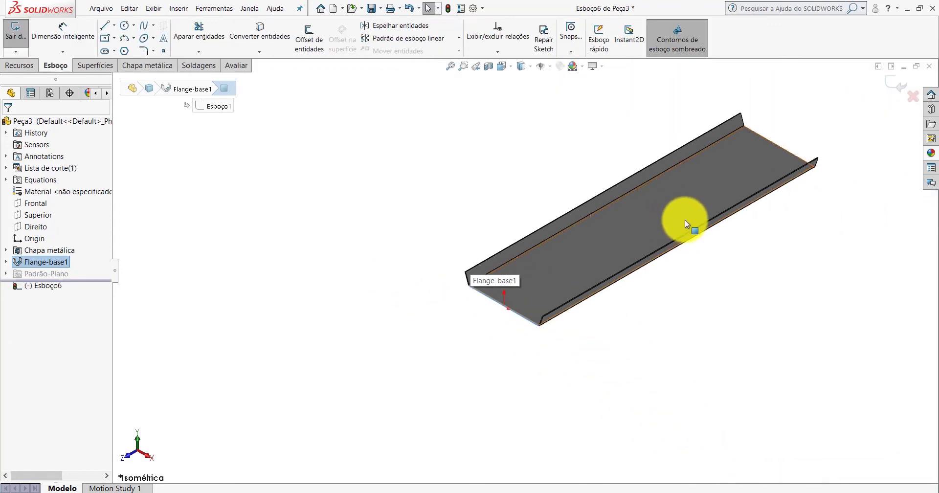
scroll(687, 218, up, 2)
key(space)
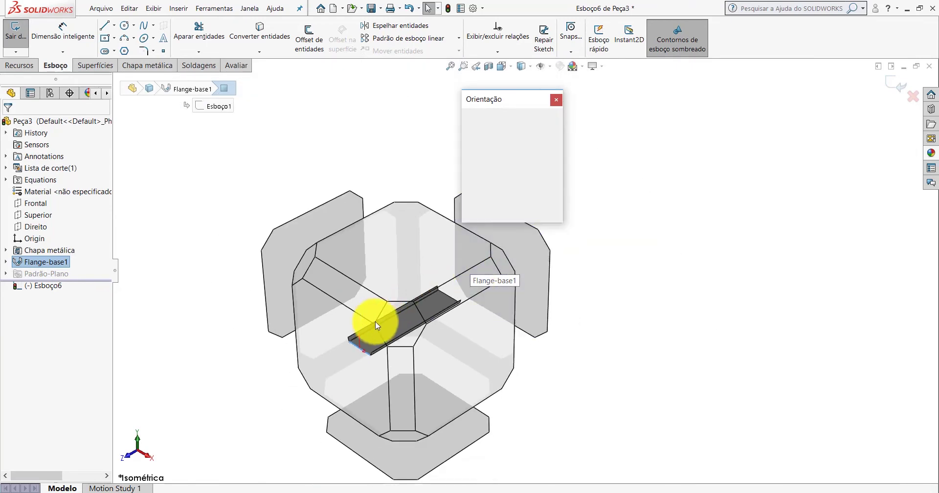
click(341, 330)
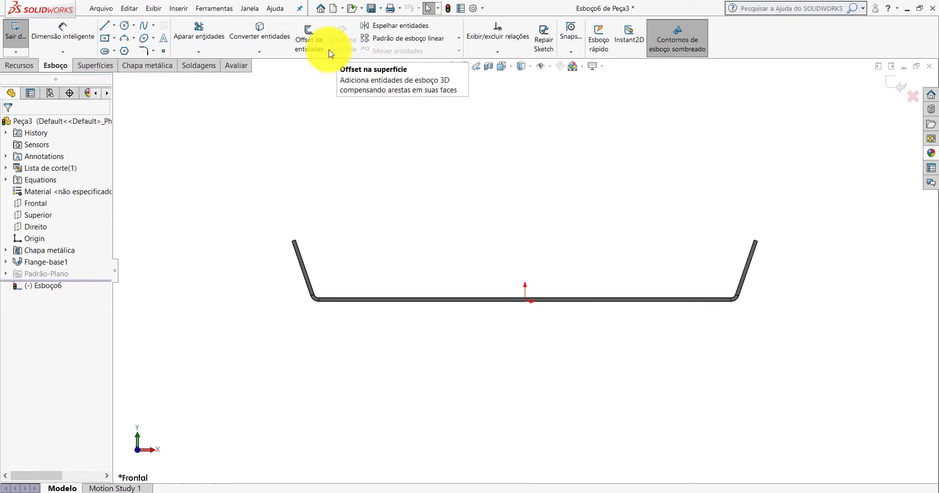
click(259, 39)
scroll(367, 310, down, 2)
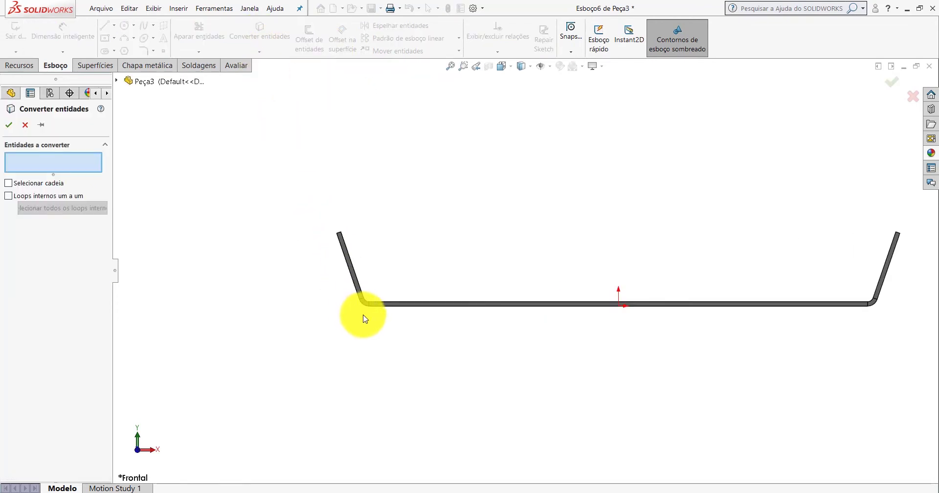
scroll(410, 287, down, 3)
scroll(420, 292, down, 3)
scroll(419, 293, down, 3)
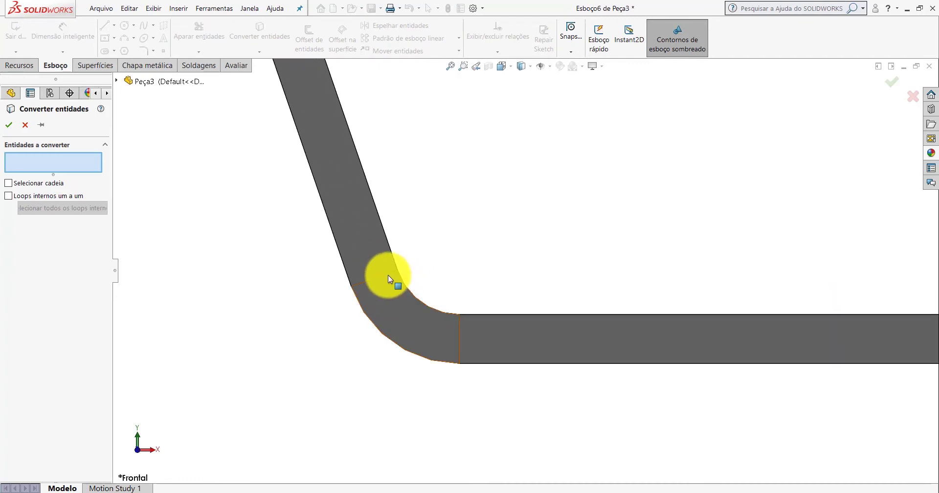
click(387, 275)
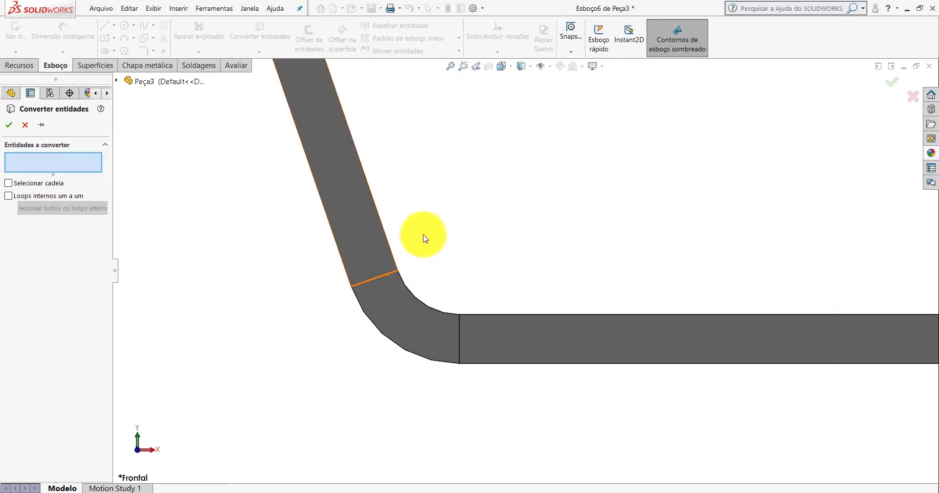
key(Return)
click(242, 69)
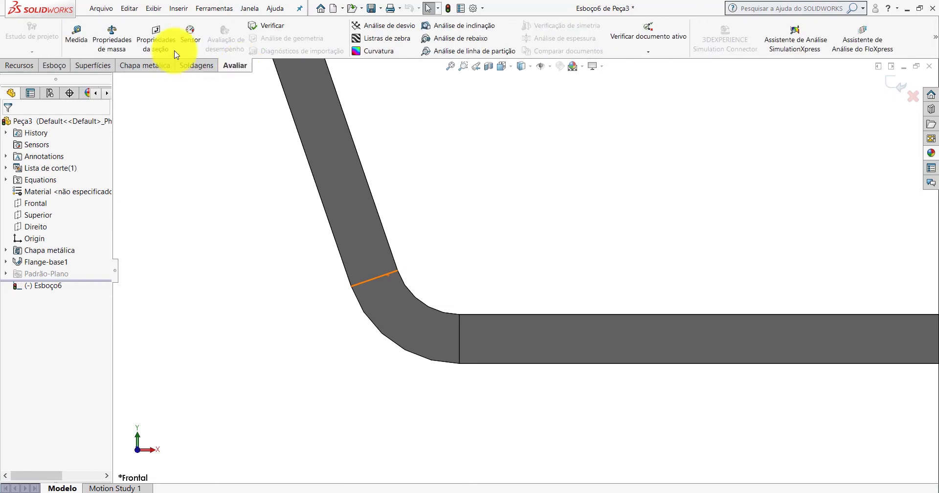
click(75, 35)
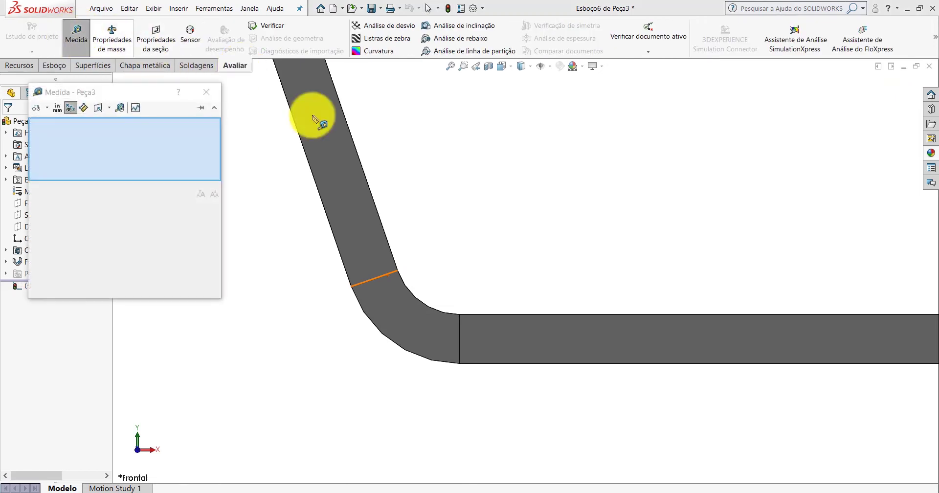
click(442, 313)
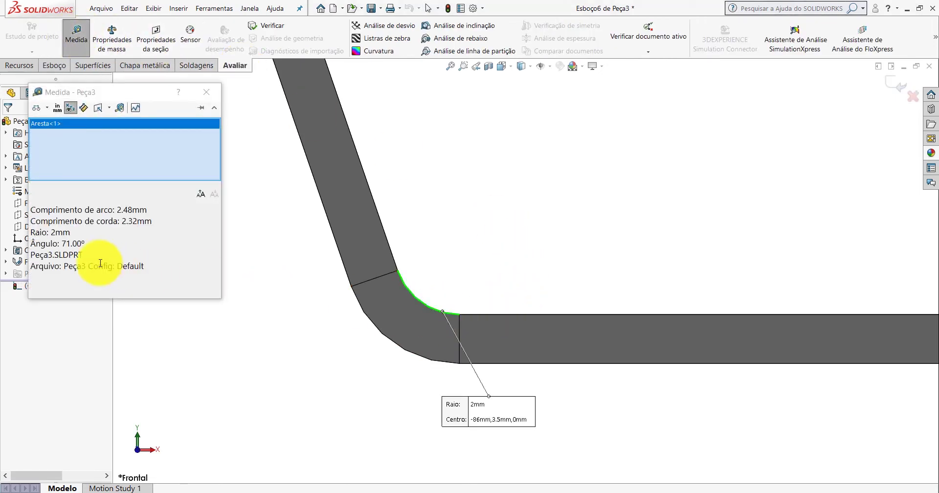
click(205, 92)
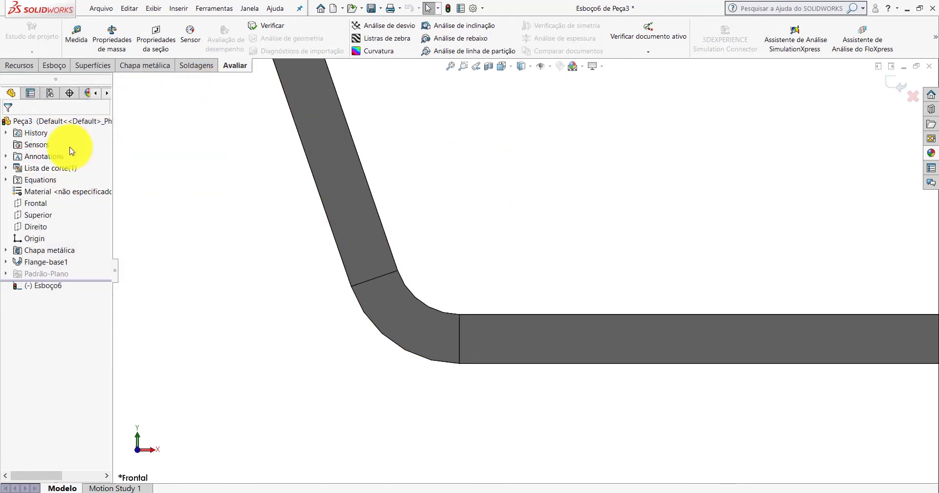
scroll(558, 226, up, 2)
scroll(629, 241, up, 2)
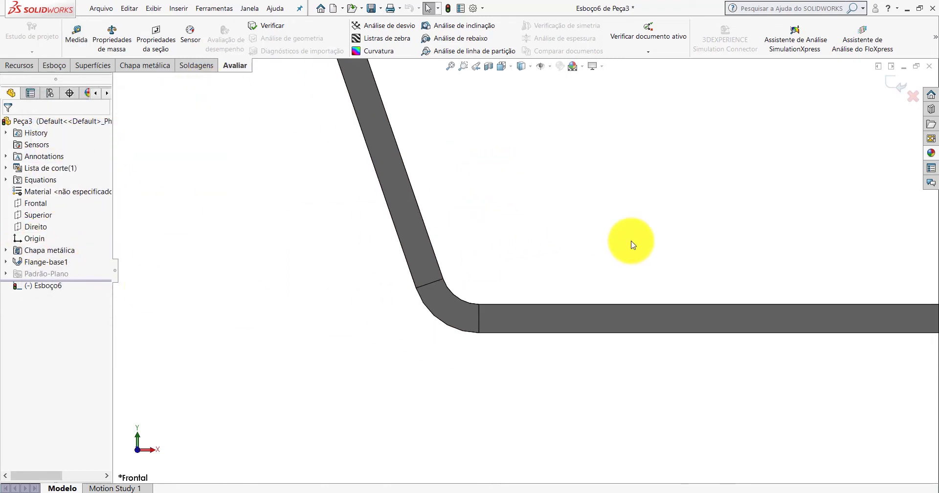
scroll(651, 250, up, 2)
scroll(733, 243, up, 1)
scroll(753, 241, down, 2)
scroll(783, 220, down, 2)
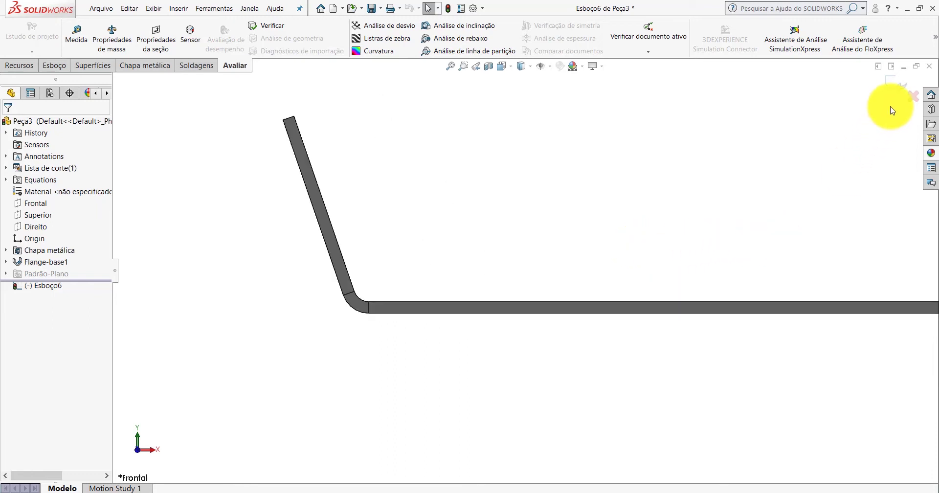
mouse_move(477, 354)
ctrl+middle_down()
mouse_move(446, 310)
mouse_move(430, 307)
ctrl+middle_up()
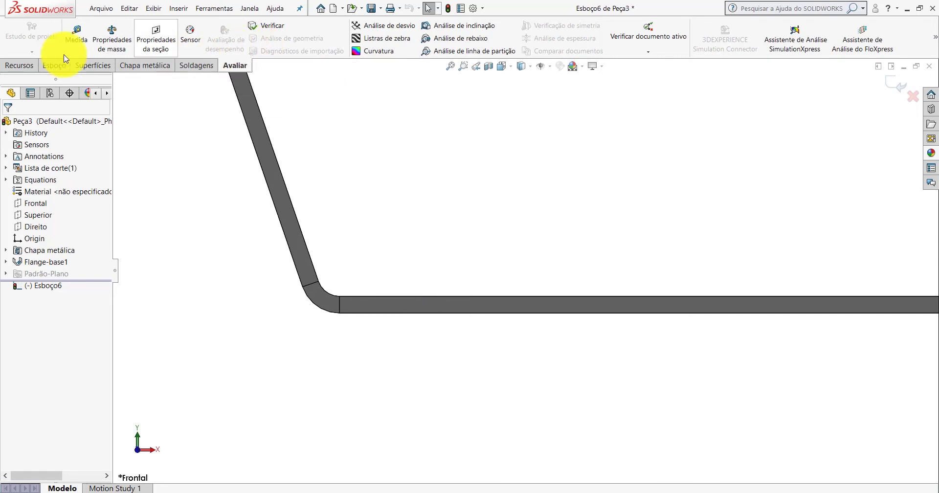
Convert both the left and right bend edges into the sketch.
click(55, 65)
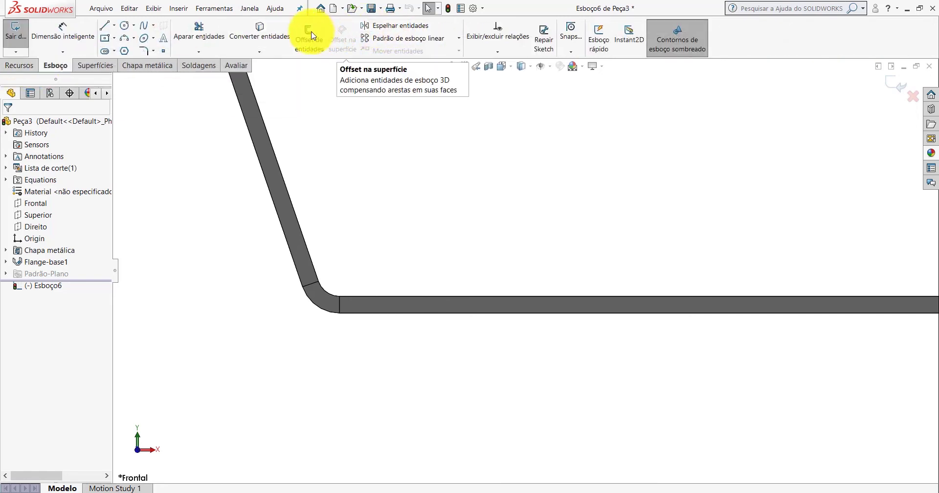
click(267, 29)
scroll(362, 294, down, 1)
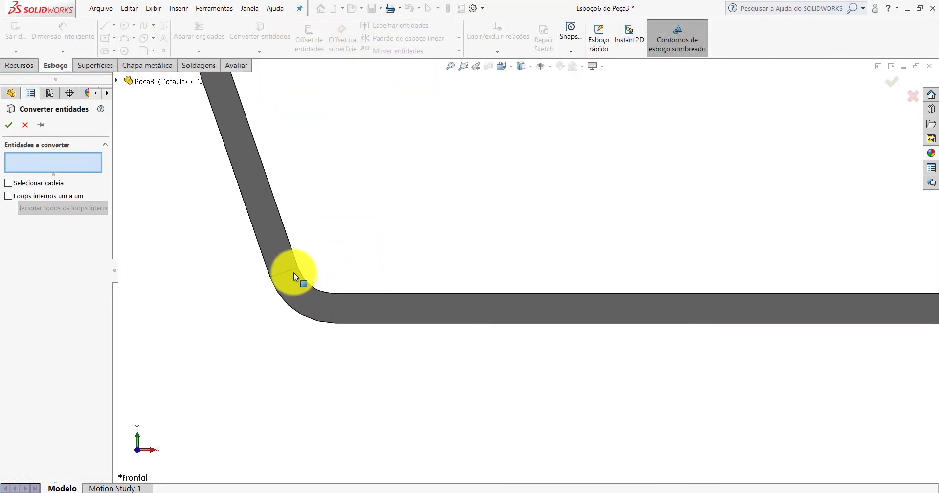
click(292, 269)
scroll(610, 236, up, 3)
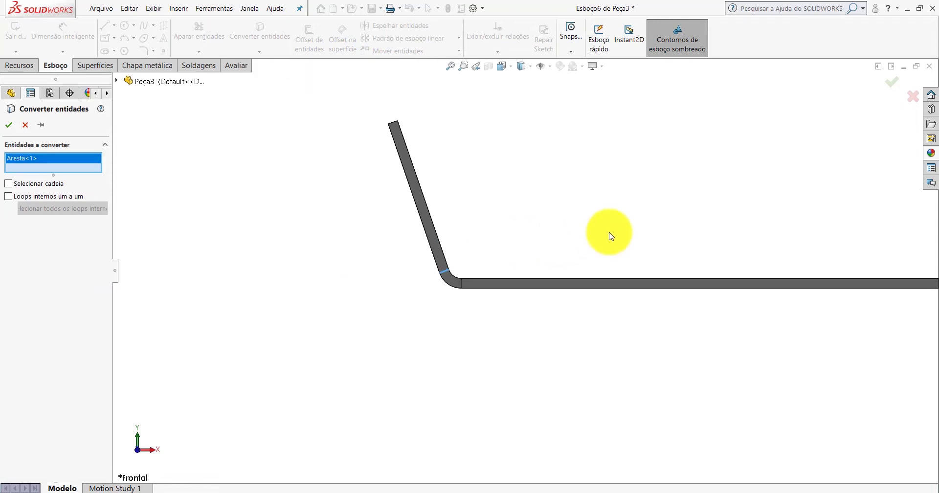
scroll(675, 249, up, 2)
scroll(776, 279, up, 2)
scroll(781, 280, up, 1)
scroll(734, 275, down, 2)
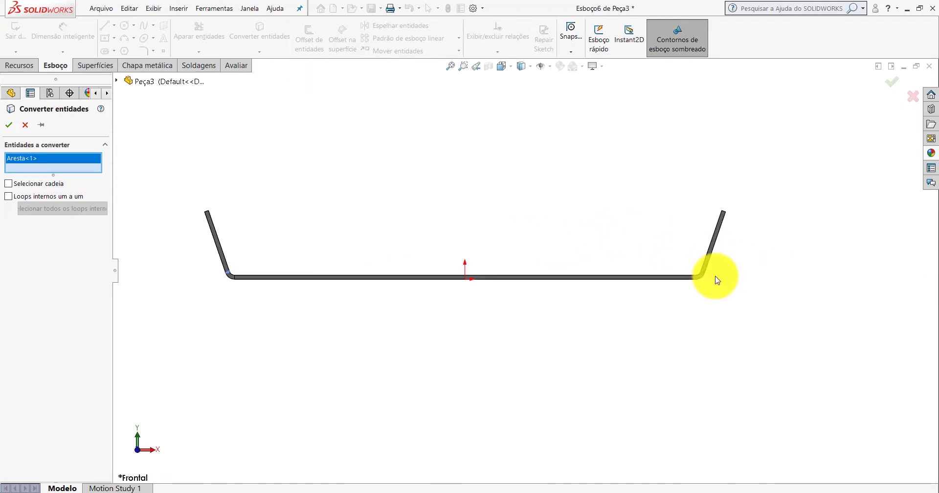
scroll(631, 270, down, 3)
scroll(626, 274, down, 3)
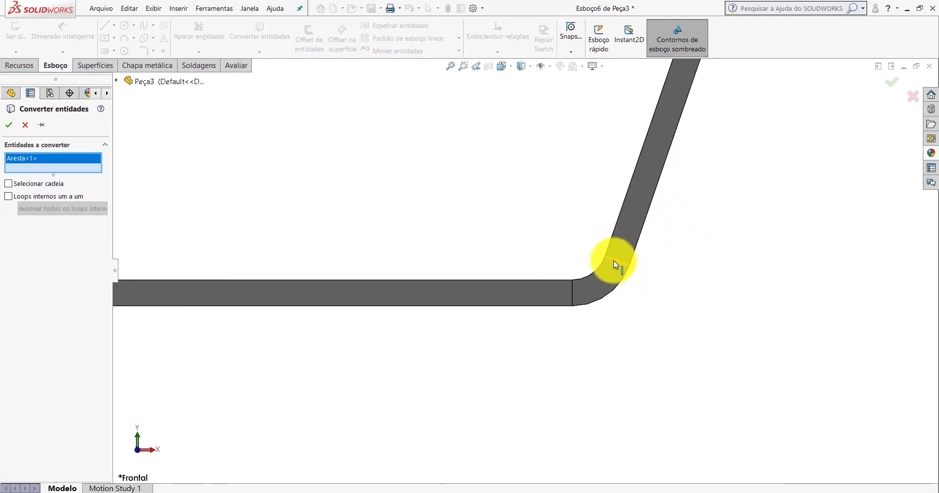
click(613, 260)
scroll(608, 261, up, 1)
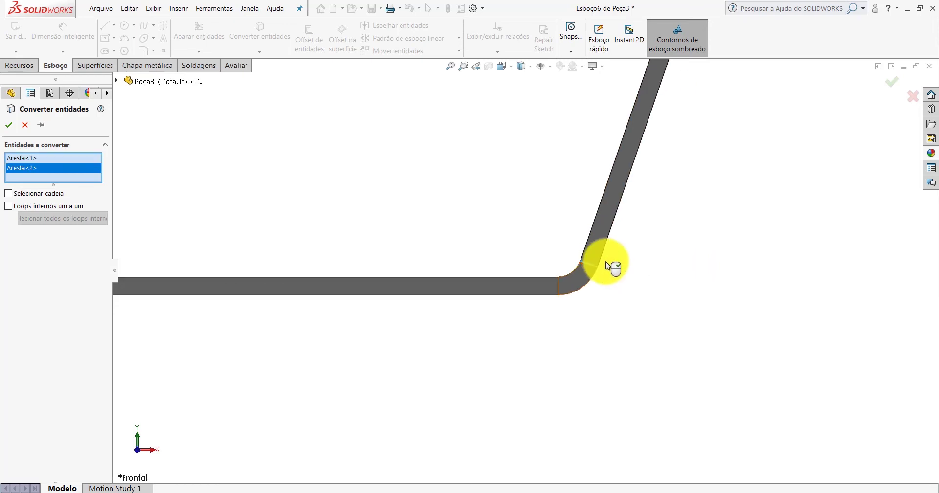
scroll(607, 266, up, 2)
scroll(553, 268, down, 1)
scroll(558, 265, up, 1)
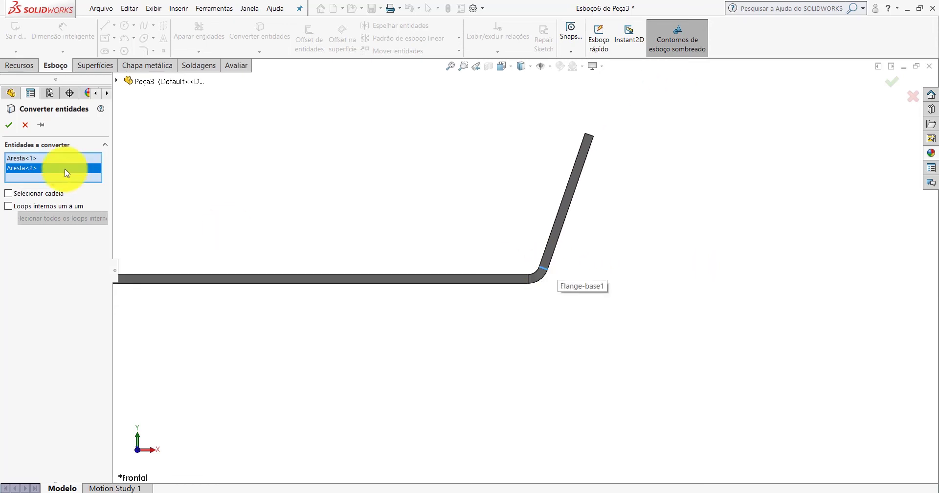
click(8, 125)
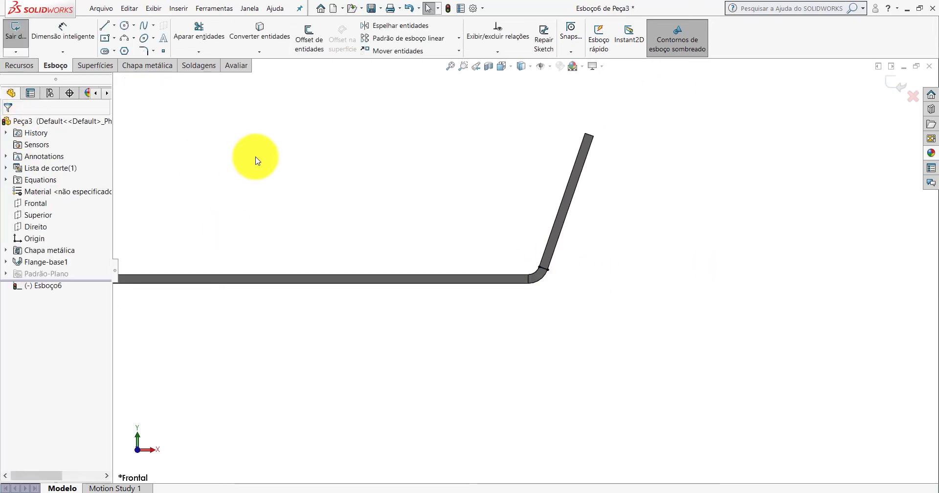
Draw a horizontal line from the right bend to the left bend.
click(104, 25)
scroll(528, 291, down, 3)
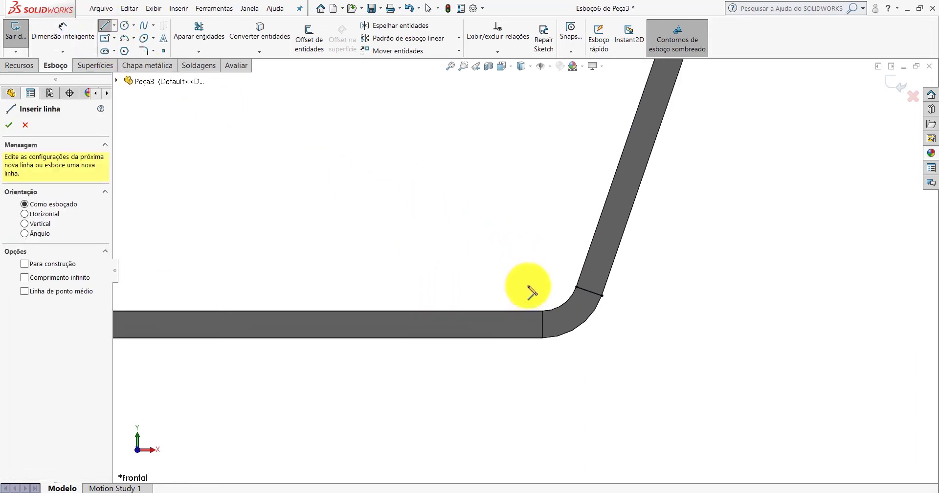
scroll(531, 292, down, 1)
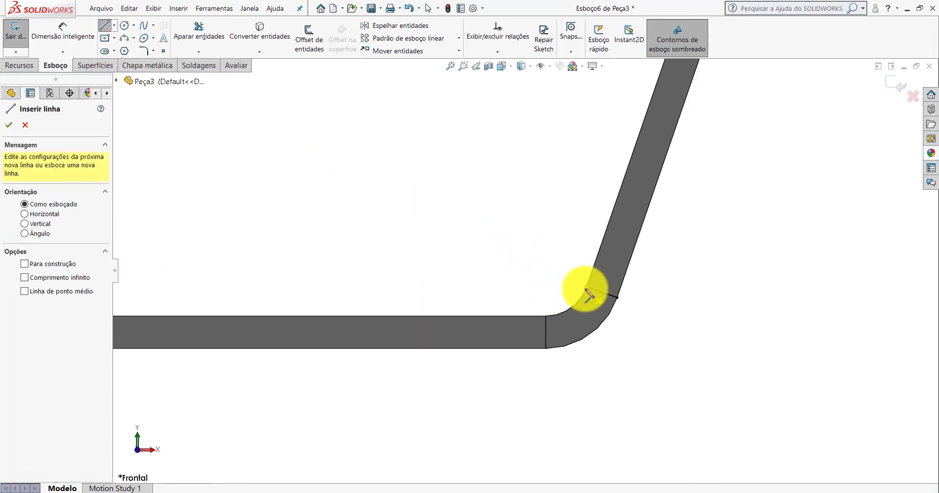
click(589, 293)
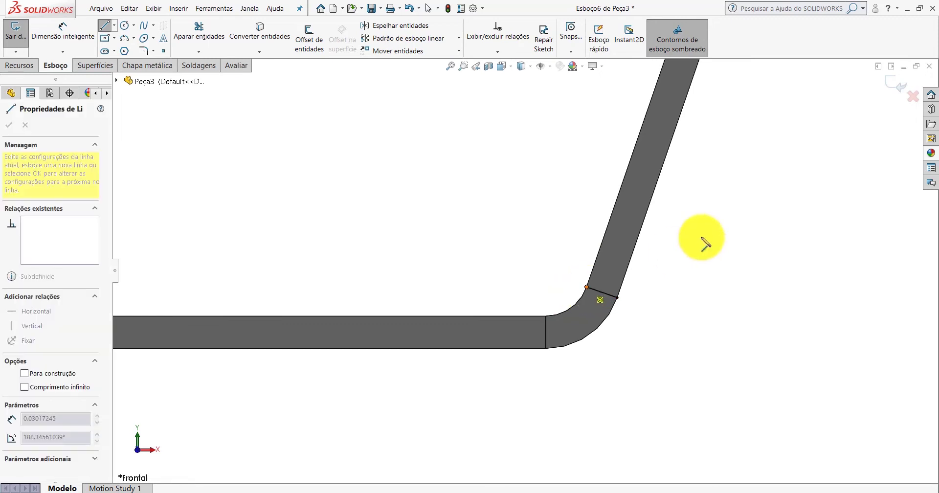
scroll(549, 231, up, 2)
scroll(514, 224, up, 2)
scroll(513, 224, up, 1)
scroll(255, 284, down, 2)
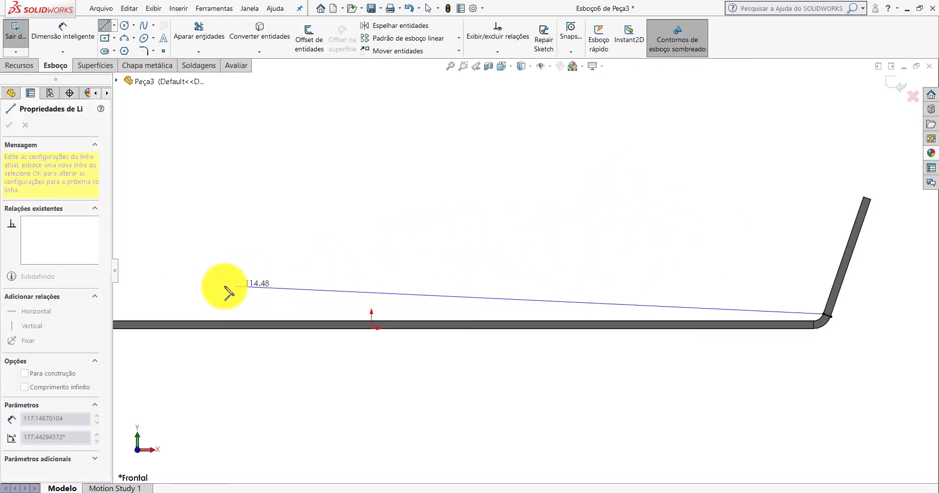
scroll(227, 303, up, 1)
scroll(263, 294, up, 2)
scroll(430, 273, down, 3)
scroll(445, 266, down, 2)
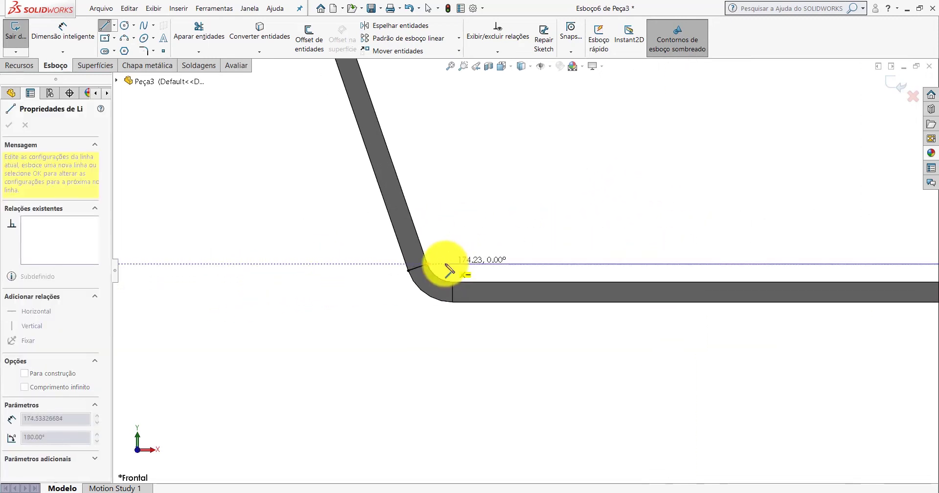
scroll(445, 268, down, 1)
double_click(444, 267)
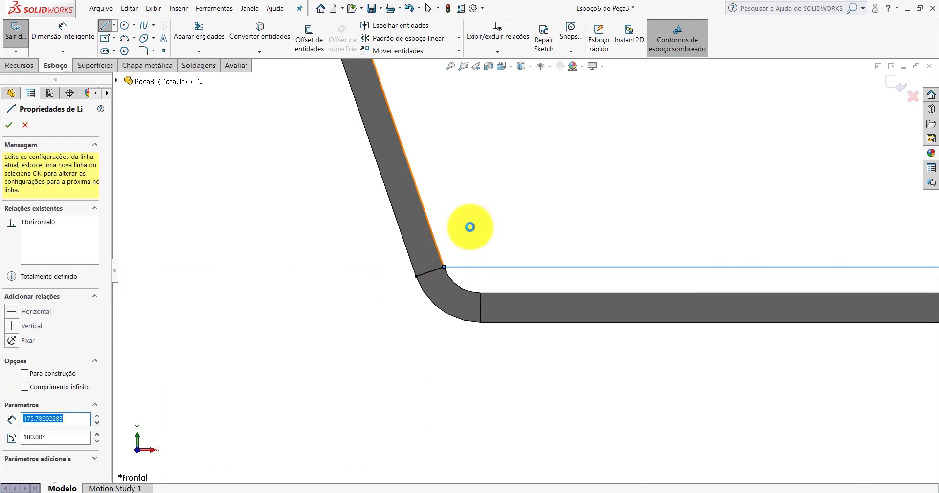
key(Escape)
Close the contour with a horizontal line below the base and a vertical line.
click(104, 27)
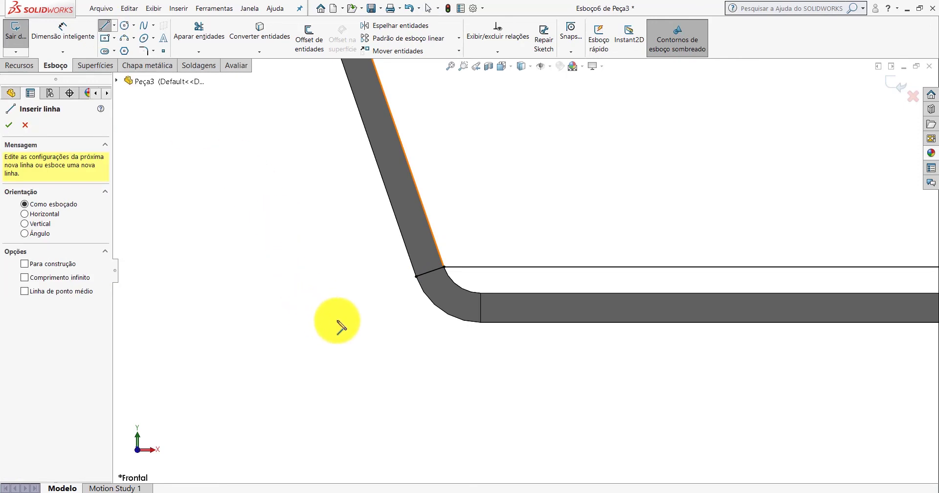
click(415, 277)
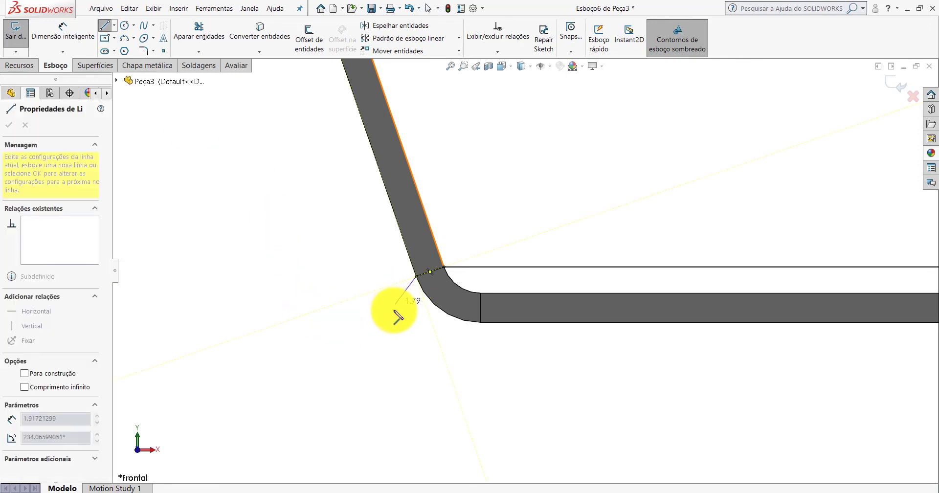
scroll(604, 300, up, 3)
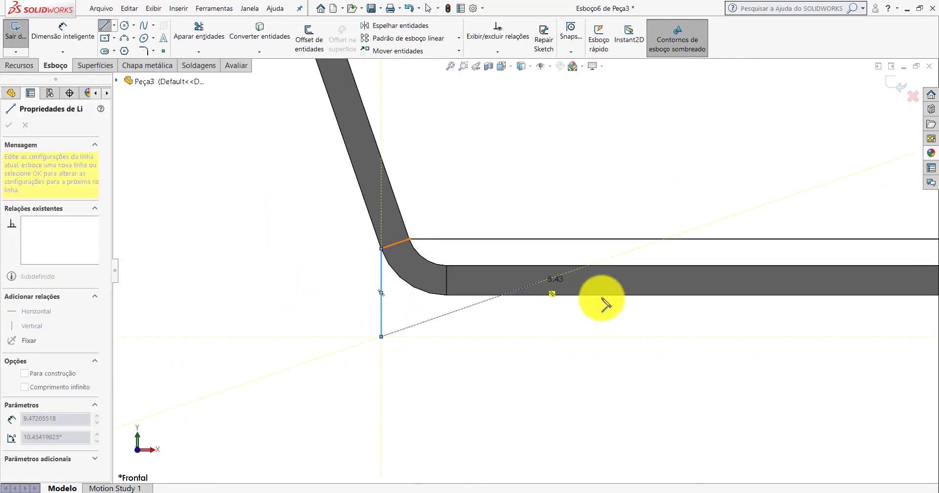
scroll(614, 300, up, 3)
scroll(618, 300, up, 2)
scroll(620, 298, up, 2)
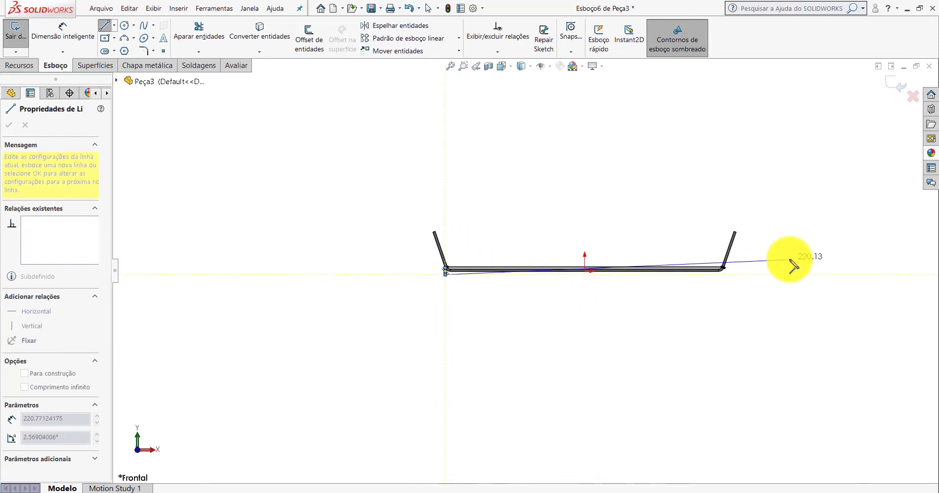
scroll(643, 279, down, 2)
scroll(555, 268, down, 3)
scroll(499, 320, down, 3)
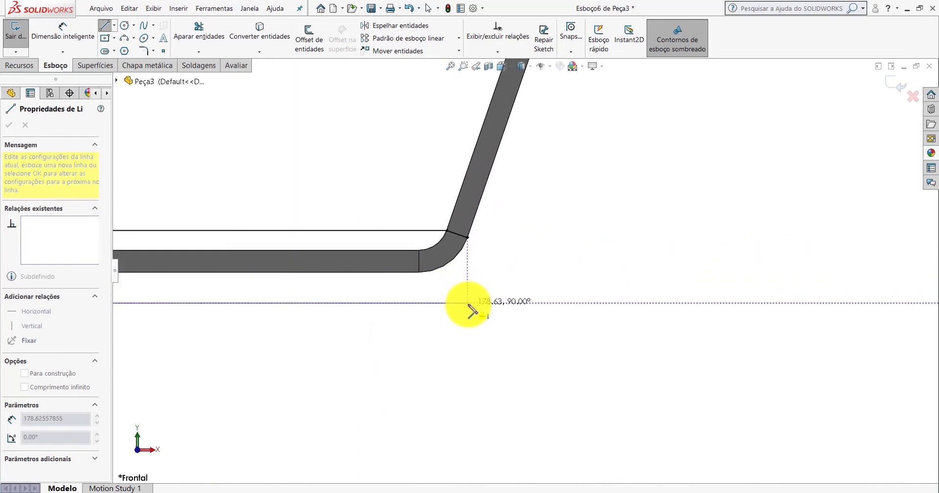
click(468, 304)
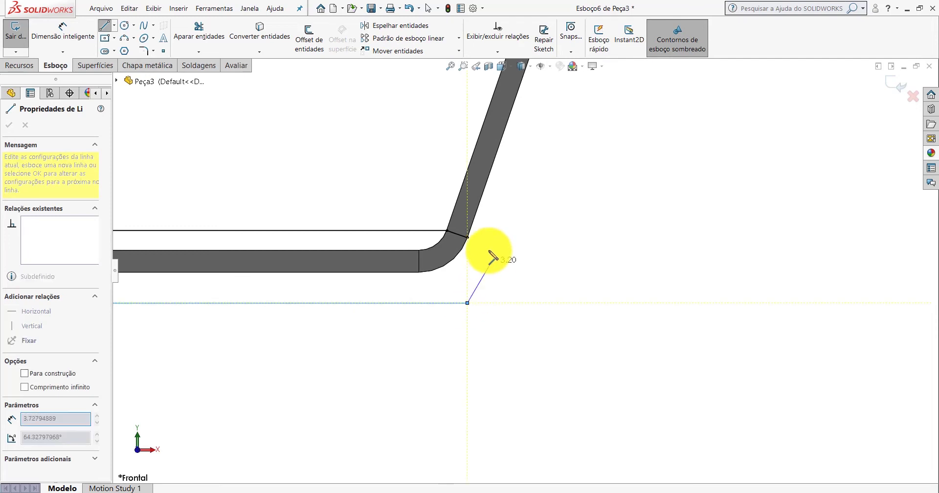
click(468, 238)
key(Escape)
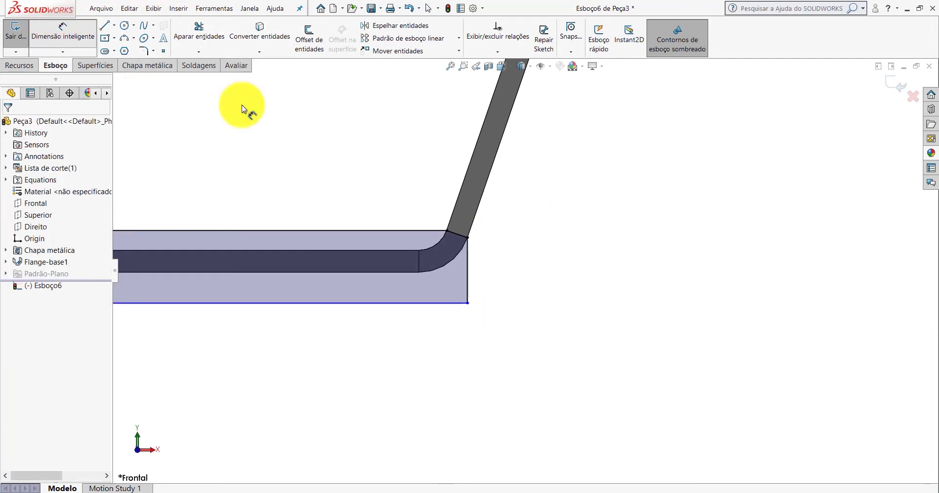
Dimension the gap between the profile's top and bottom lines as 5 mm.
click(435, 231)
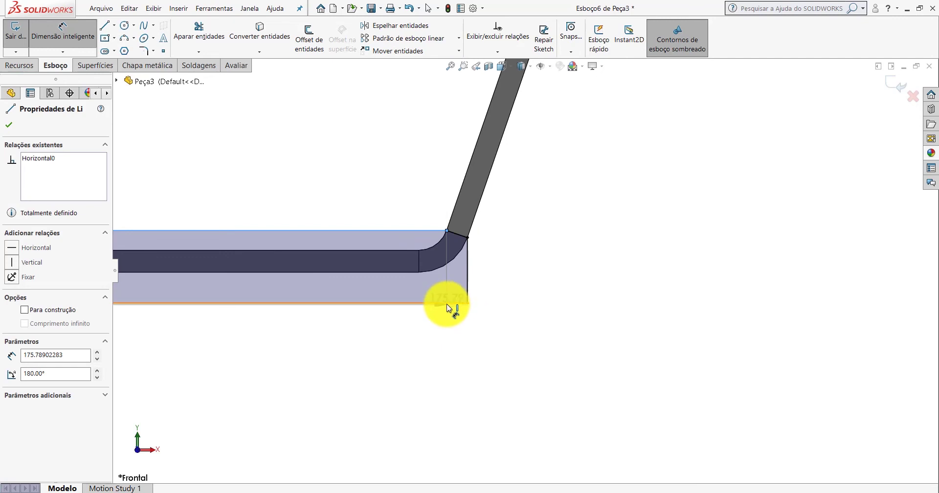
click(447, 304)
click(582, 260)
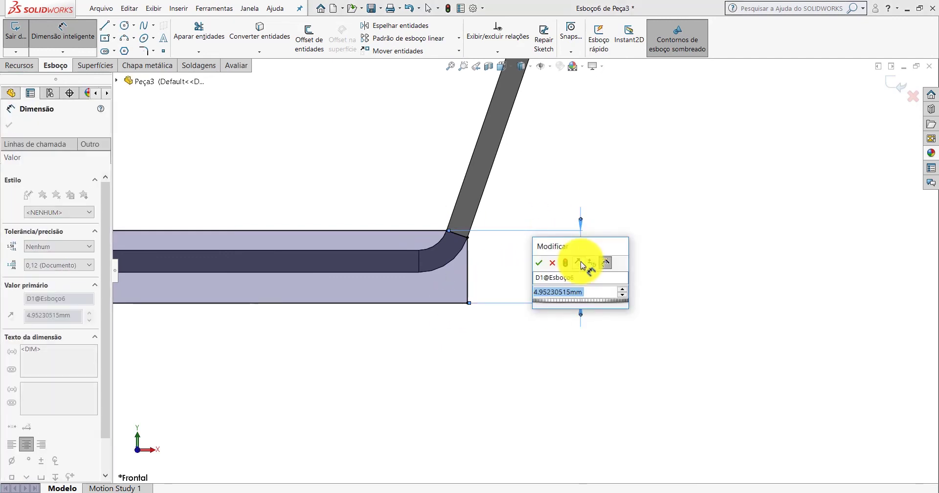
text(5)
key(Return)
Show the channel in isometric view with the Features tools displayed.
scroll(580, 254, up, 2)
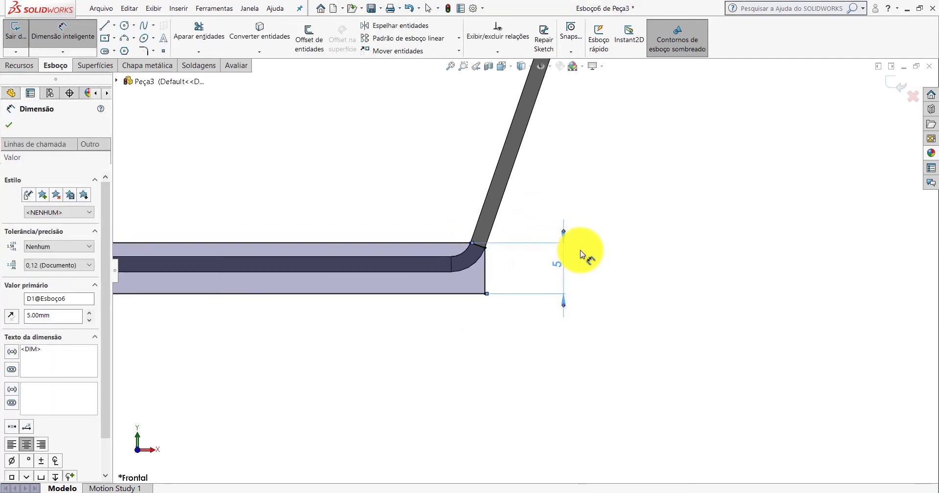
scroll(599, 204, up, 2)
scroll(468, 229, up, 3)
key(ctrl+7)
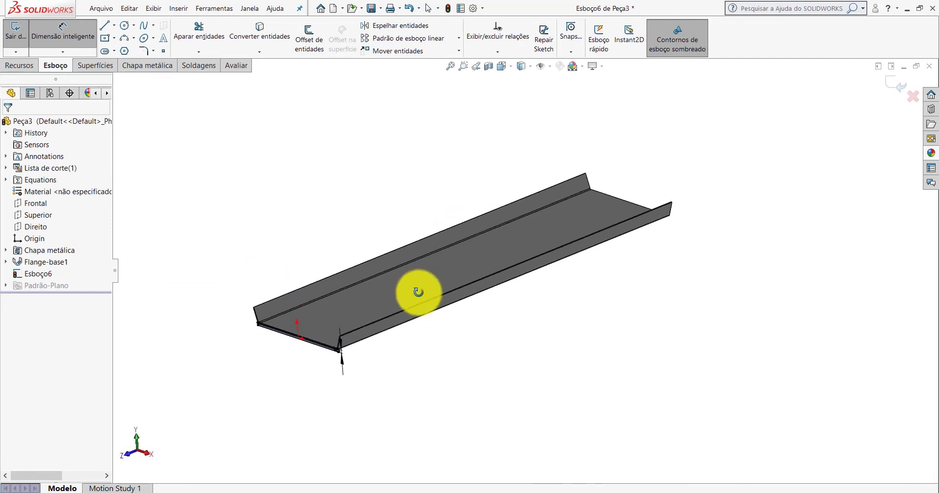
click(29, 65)
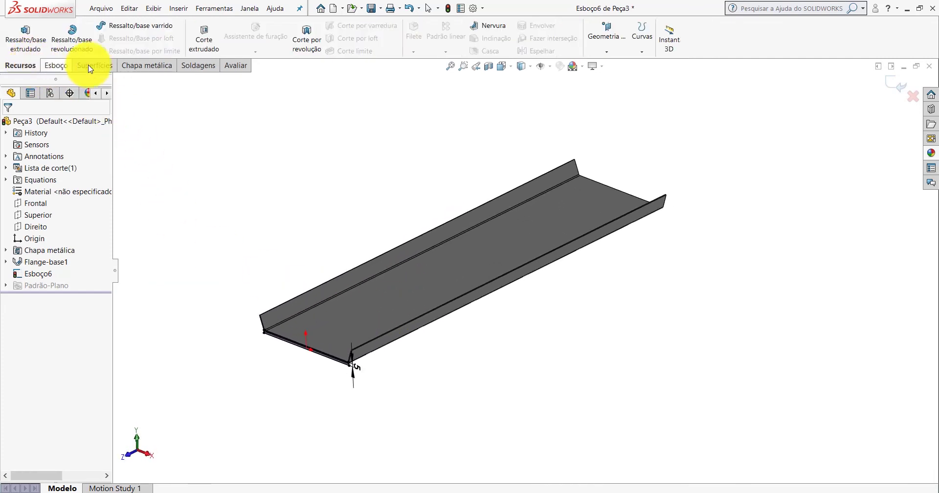
Give the extruded cut a Blind depth of 276 mm, accept it, and inspect the result.
click(202, 39)
scroll(296, 349, down, 2)
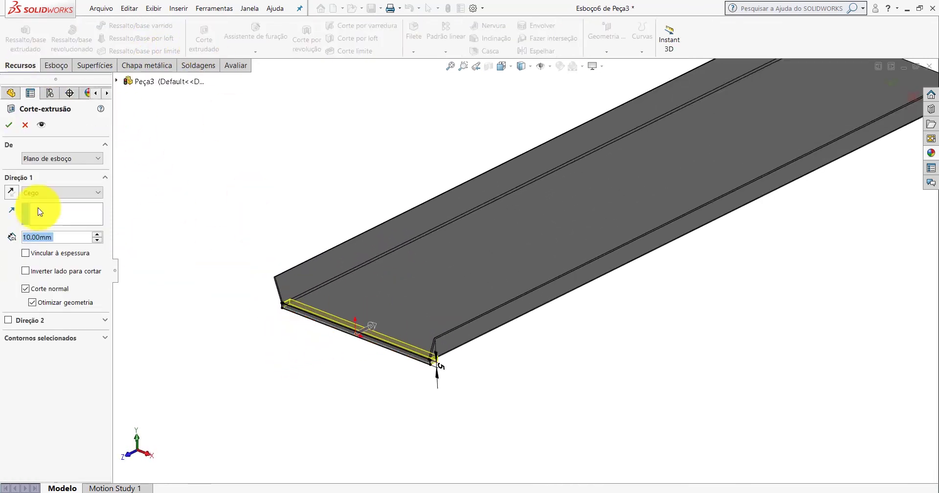
text(276)
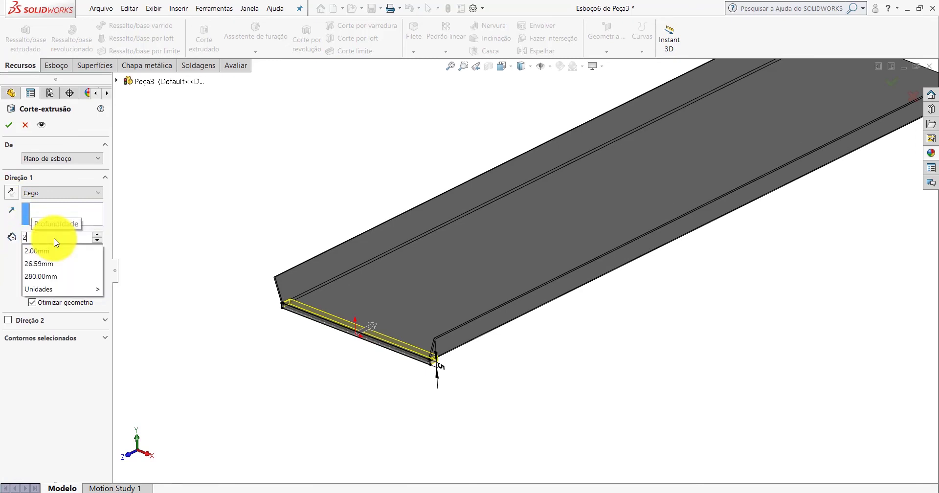
key(Return)
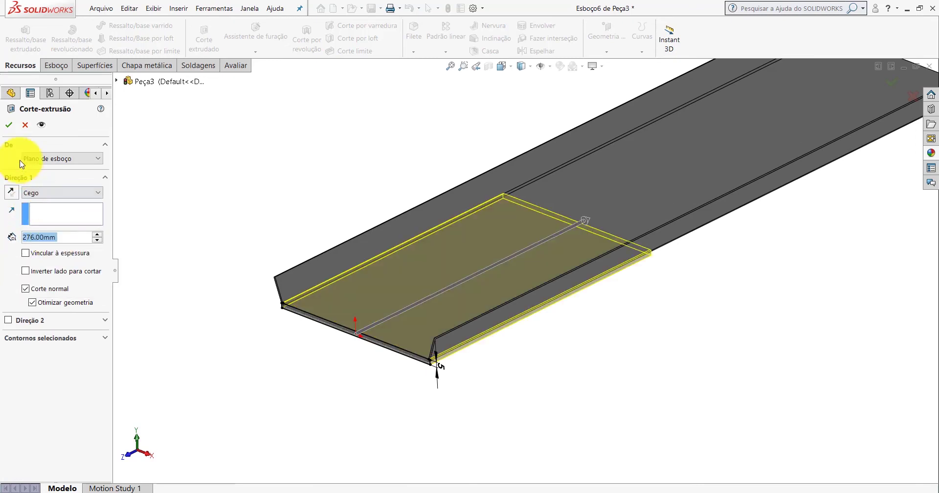
click(398, 163)
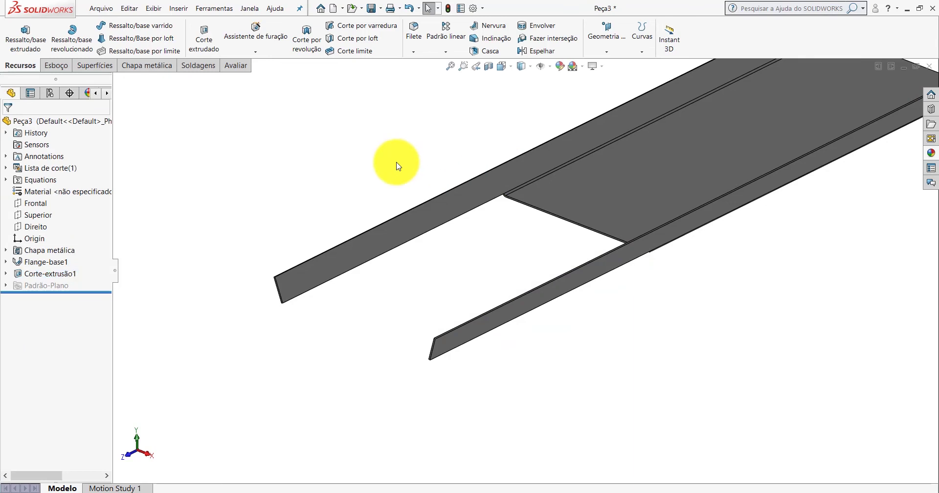
scroll(493, 338, down, 2)
middle_drag(656, 174, 646, 186)
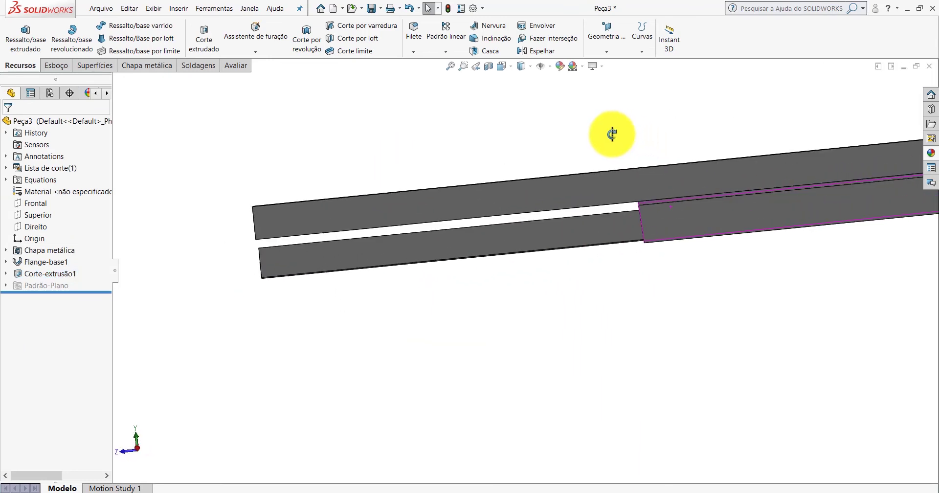
scroll(646, 186, up, 3)
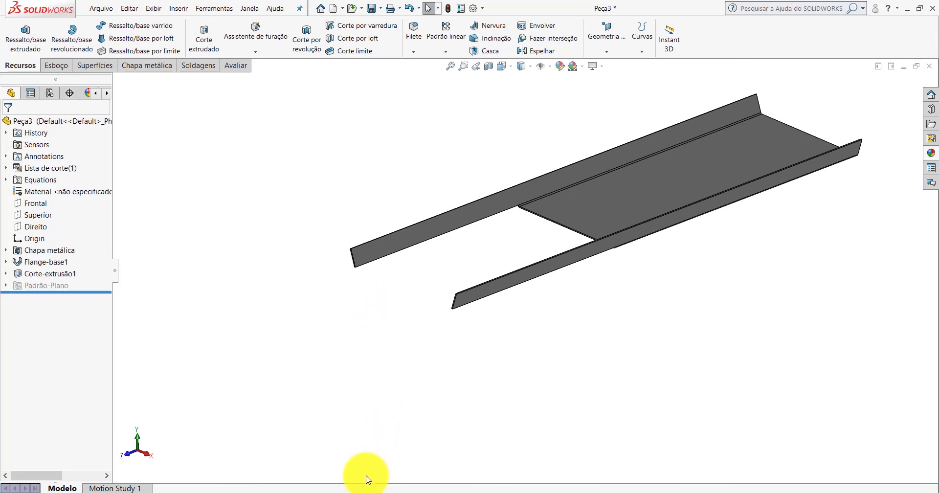
mouse_move(367, 479)
click(339, 463)
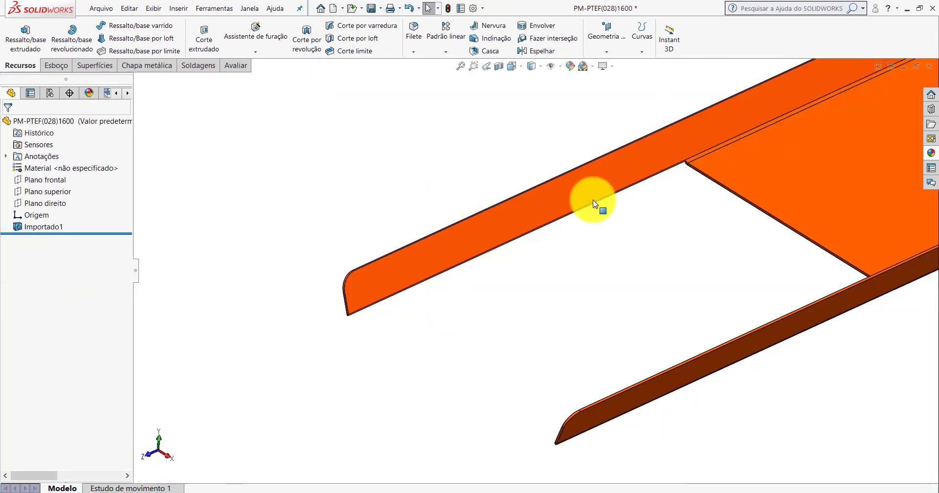
click(237, 66)
scroll(360, 259, down, 3)
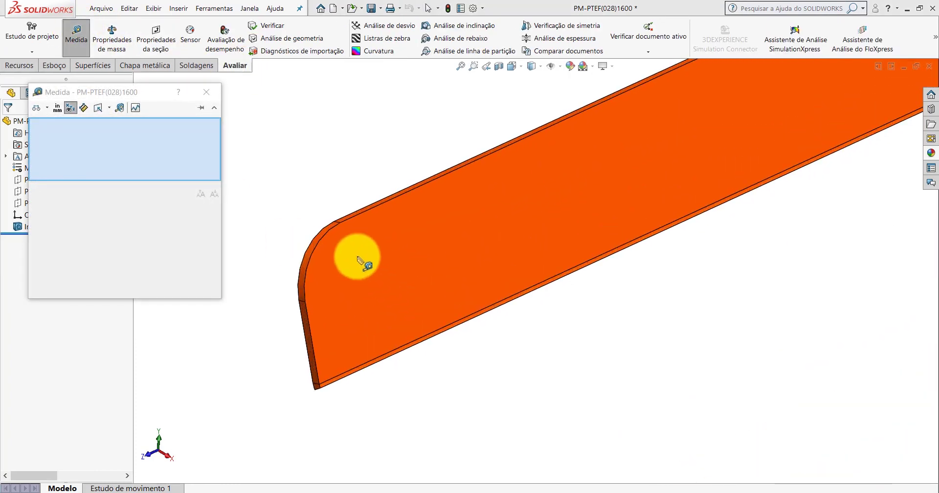
click(331, 228)
scroll(367, 234, up, 2)
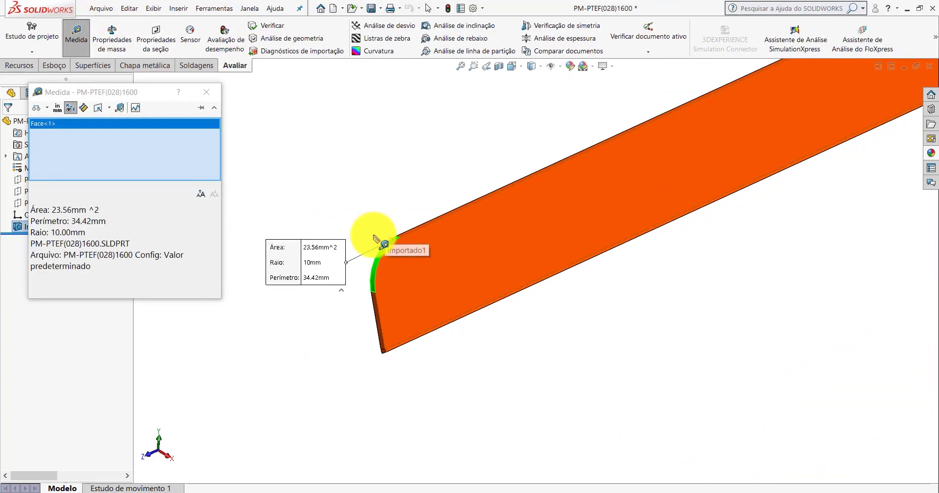
scroll(465, 269, up, 3)
scroll(674, 287, up, 2)
key(Escape)
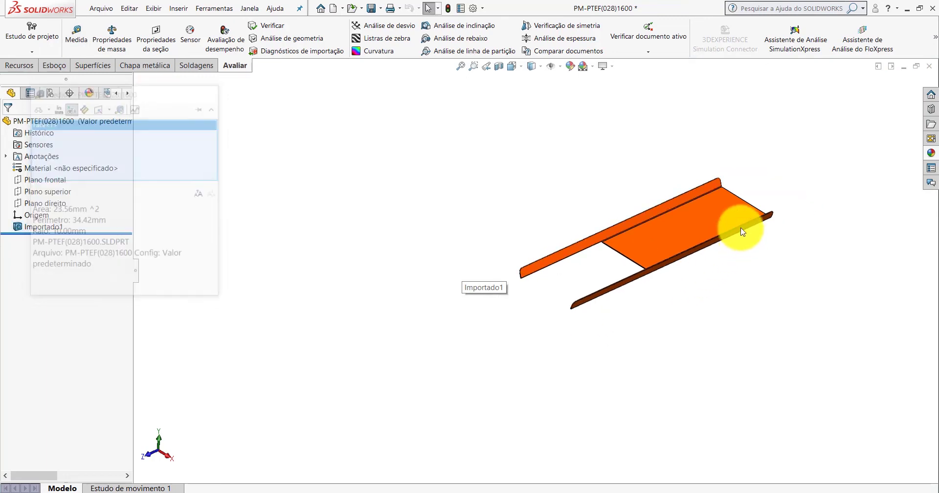
key(f)
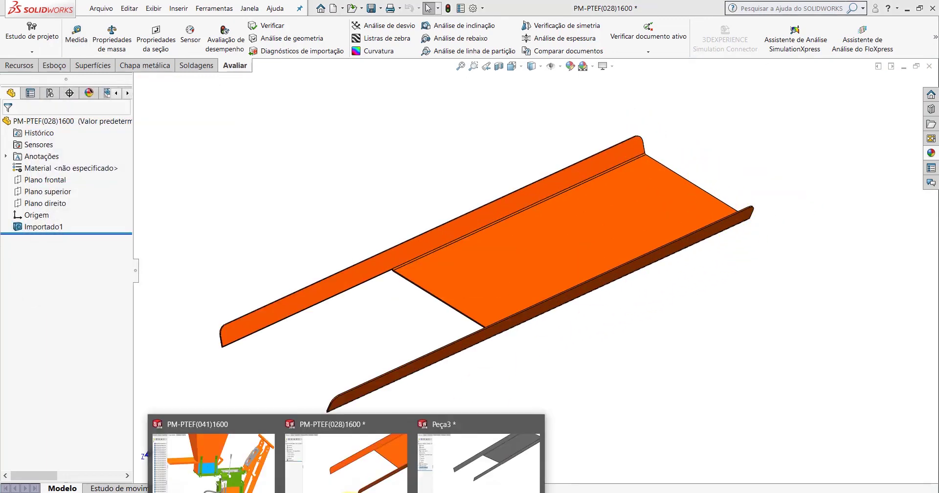
click(474, 444)
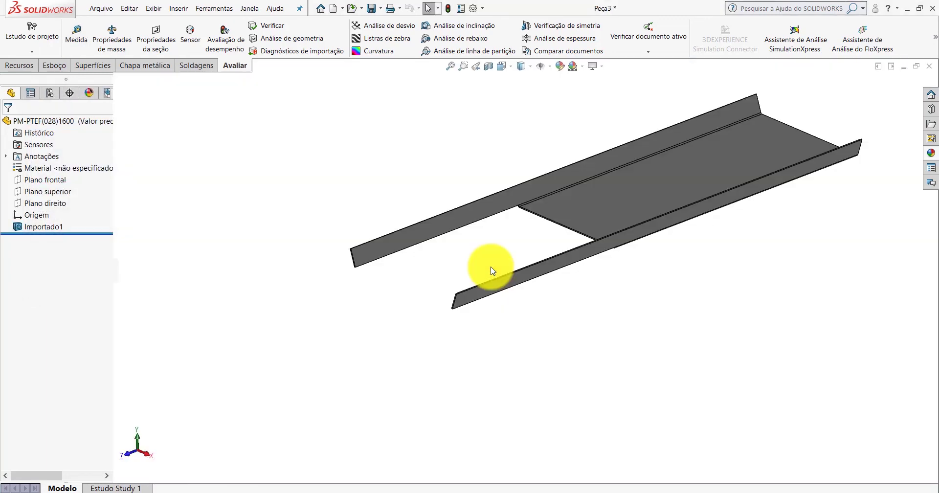
click(521, 67)
Start a 10 mm fillet and select the first flange end corner edge.
click(550, 97)
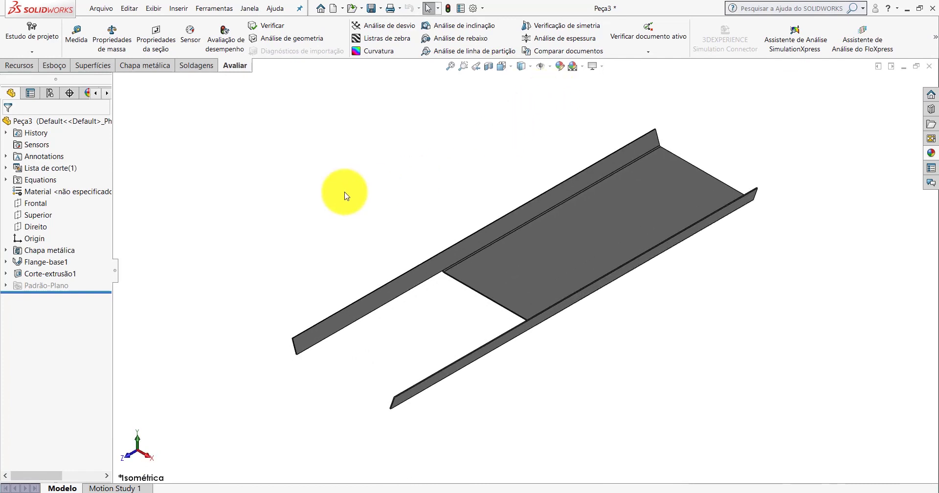
click(20, 66)
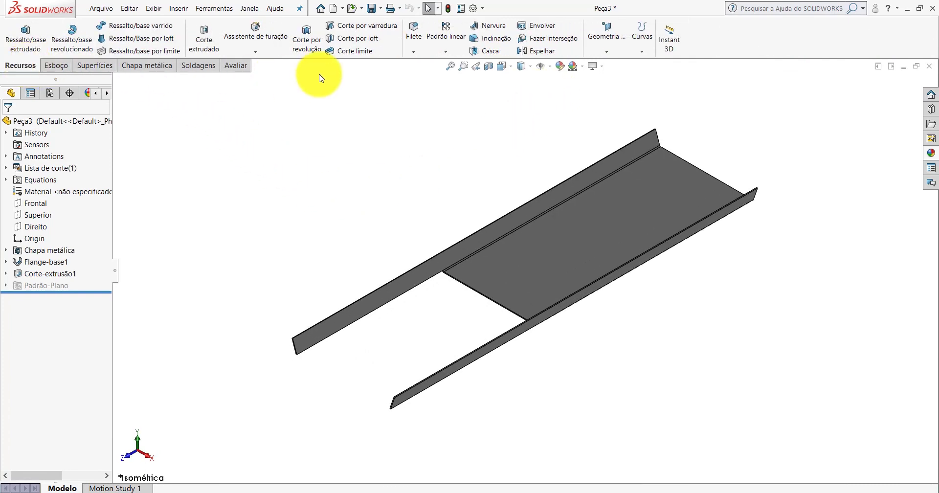
click(413, 33)
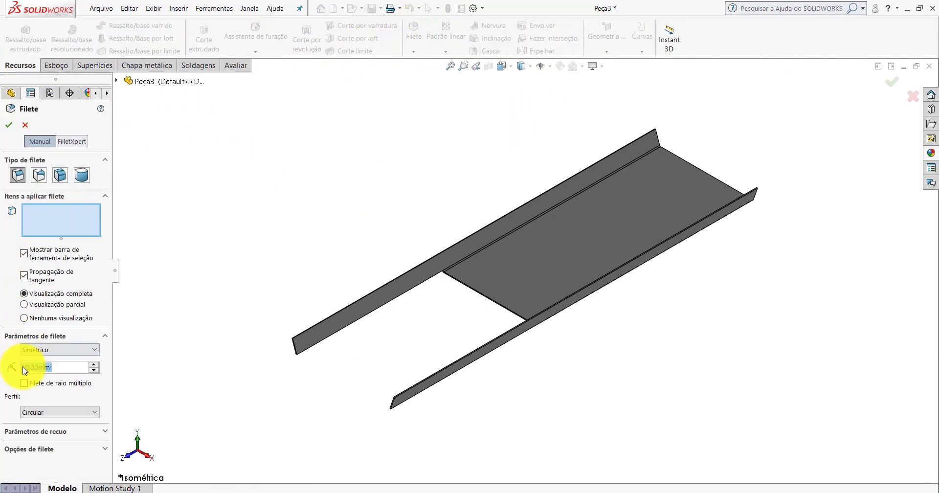
scroll(289, 353, down, 3)
scroll(397, 308, down, 2)
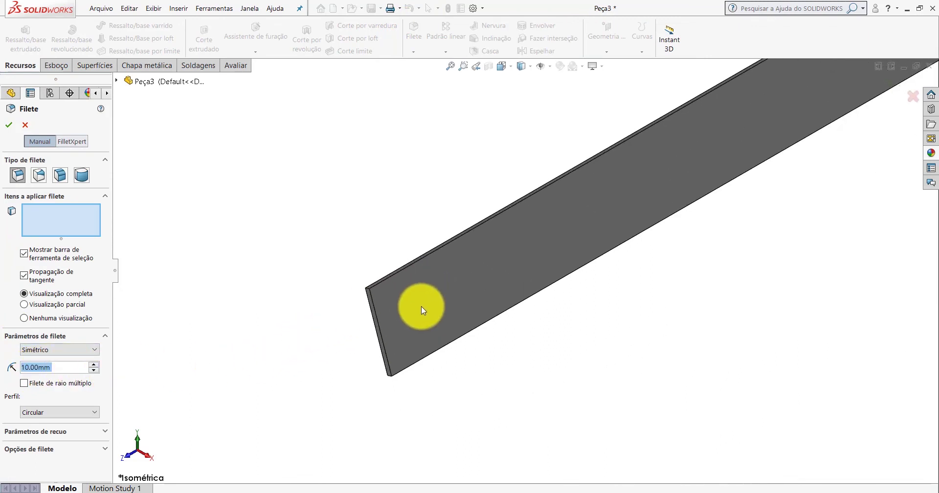
scroll(421, 308, down, 2)
scroll(308, 266, down, 3)
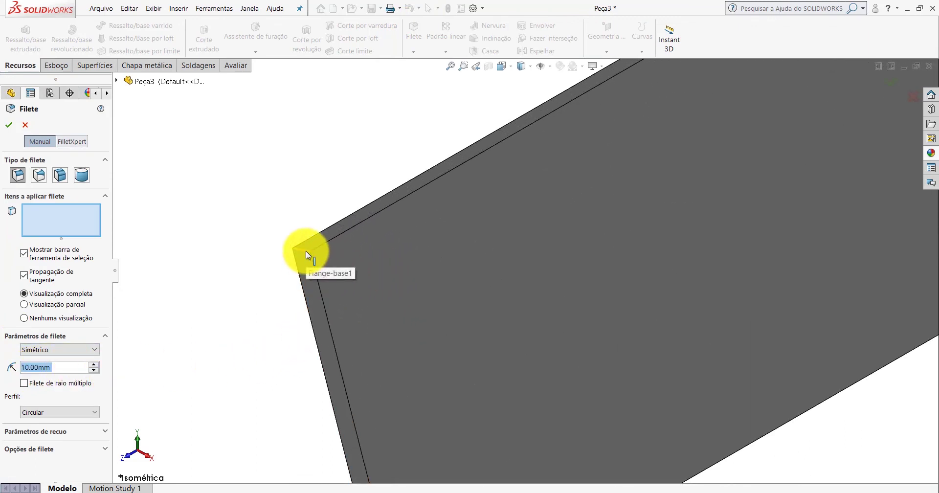
click(306, 251)
scroll(339, 282, up, 2)
scroll(411, 294, up, 1)
scroll(411, 294, up, 2)
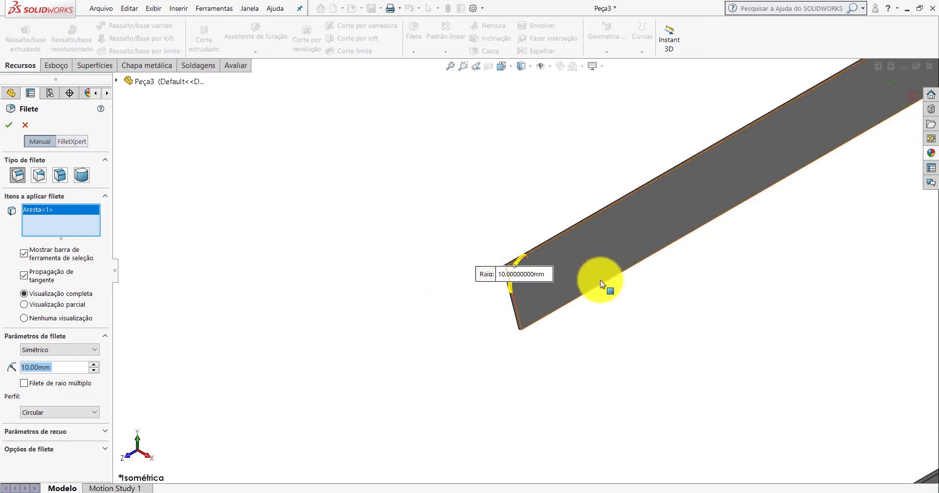
scroll(601, 280, down, 2)
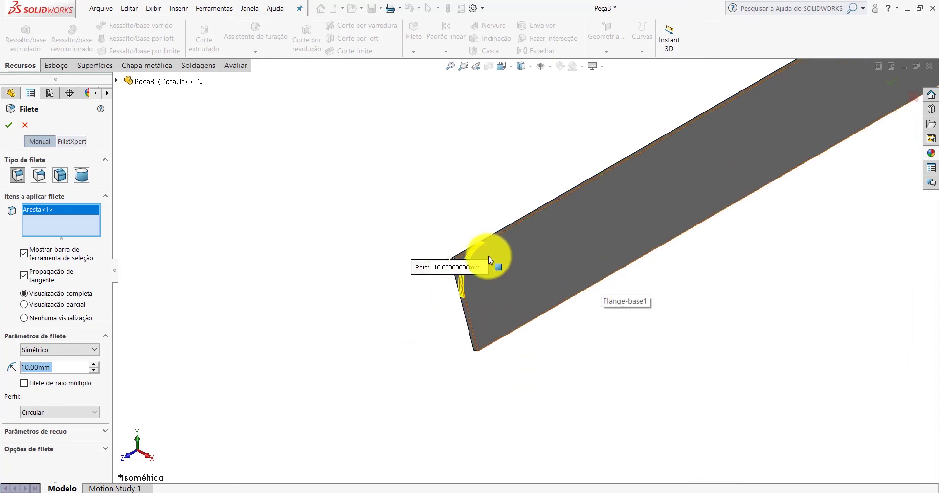
click(46, 368)
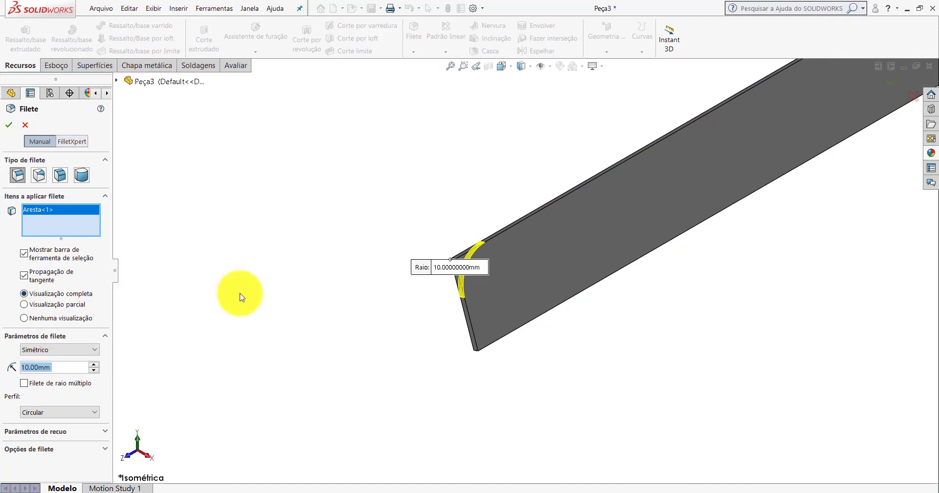
Add the second flange end corner edge to the 10 mm fillet.
mouse_move(566, 314)
middle_down()
mouse_move(712, 367)
mouse_move(615, 373)
mouse_move(546, 322)
middle_up()
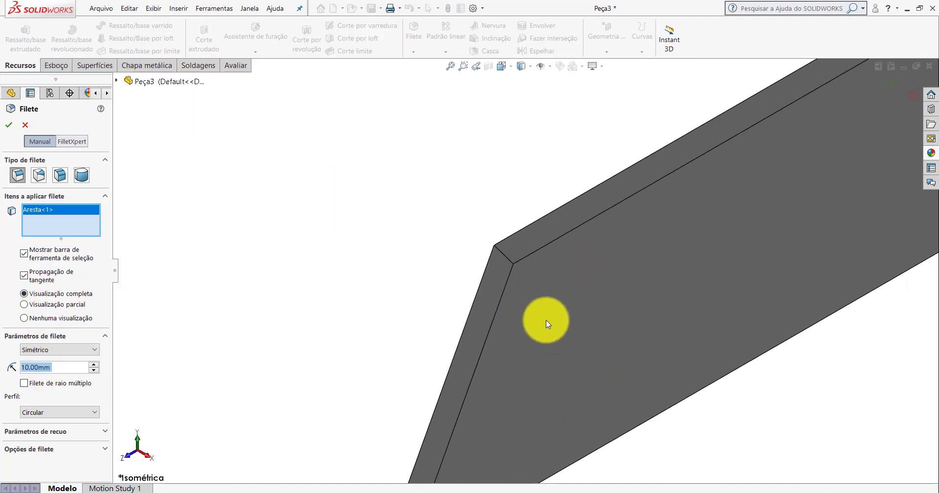
click(489, 234)
scroll(505, 231, up, 2)
scroll(568, 228, up, 2)
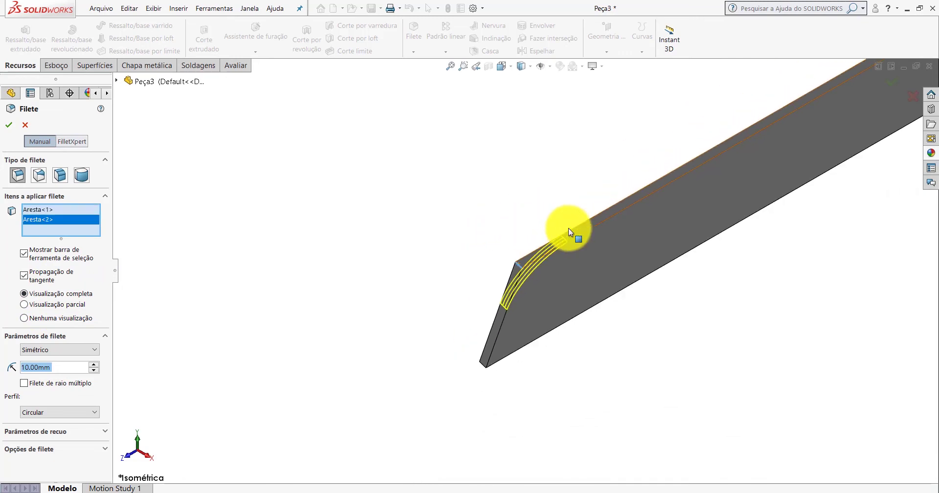
scroll(568, 227, up, 2)
scroll(518, 276, down, 3)
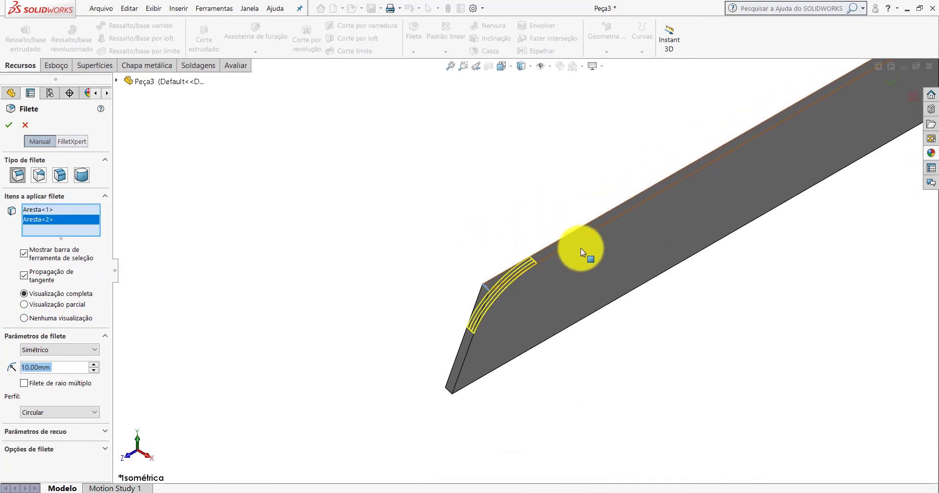
scroll(580, 248, up, 1)
scroll(587, 242, up, 2)
scroll(662, 169, up, 2)
scroll(626, 225, down, 2)
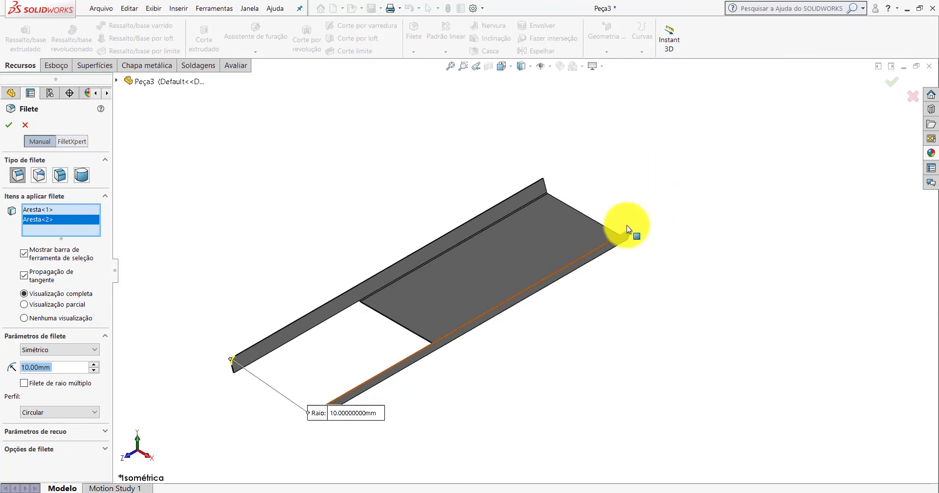
scroll(541, 263, down, 3)
scroll(523, 233, down, 2)
scroll(430, 283, down, 2)
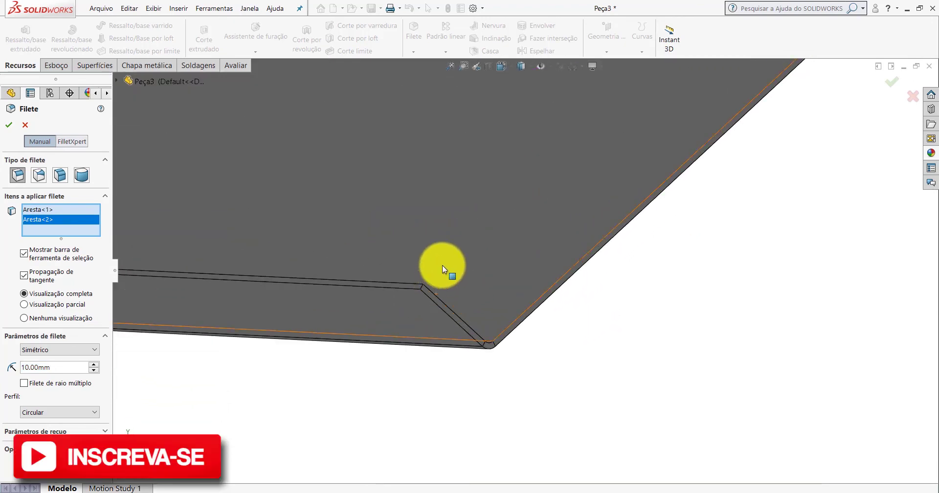
scroll(442, 274, down, 2)
scroll(430, 313, down, 2)
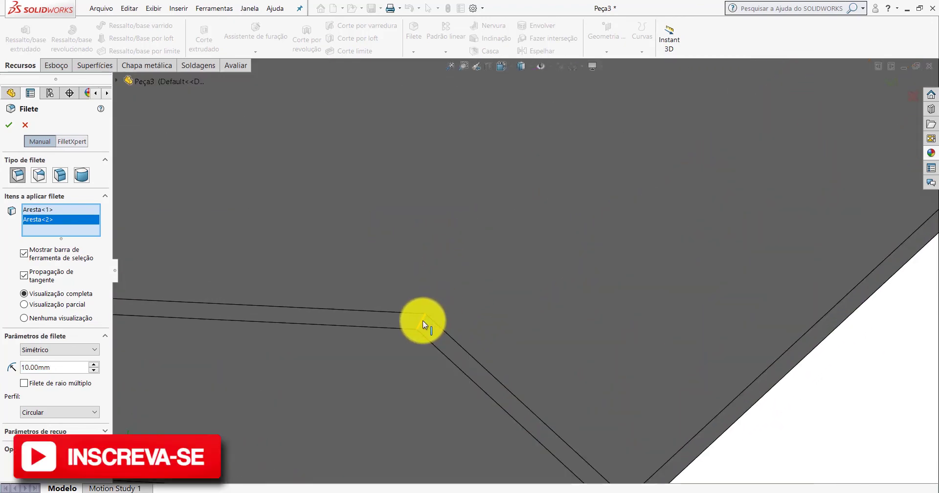
Add the third and fourth corner edges, apply Filete1, and view the part isometrically.
click(422, 321)
scroll(612, 227, up, 2)
scroll(612, 225, up, 2)
scroll(617, 199, up, 2)
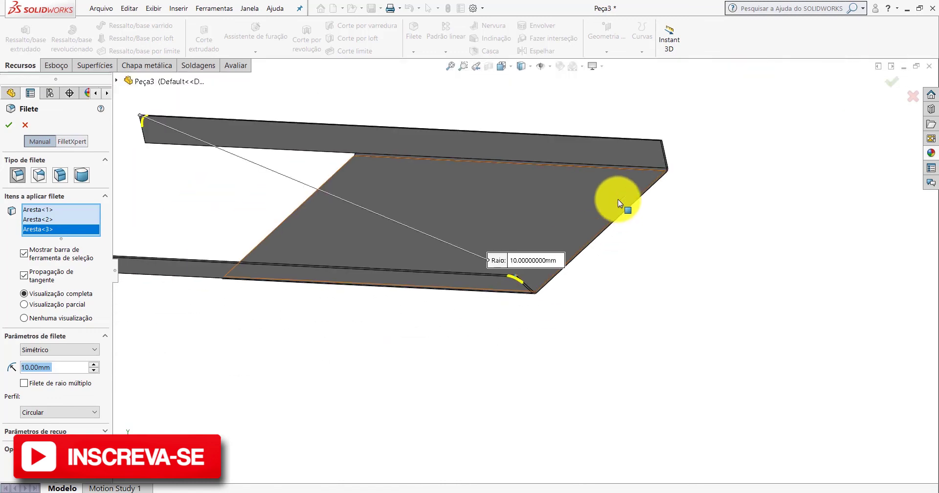
scroll(617, 199, down, 3)
scroll(644, 151, down, 2)
scroll(638, 171, down, 2)
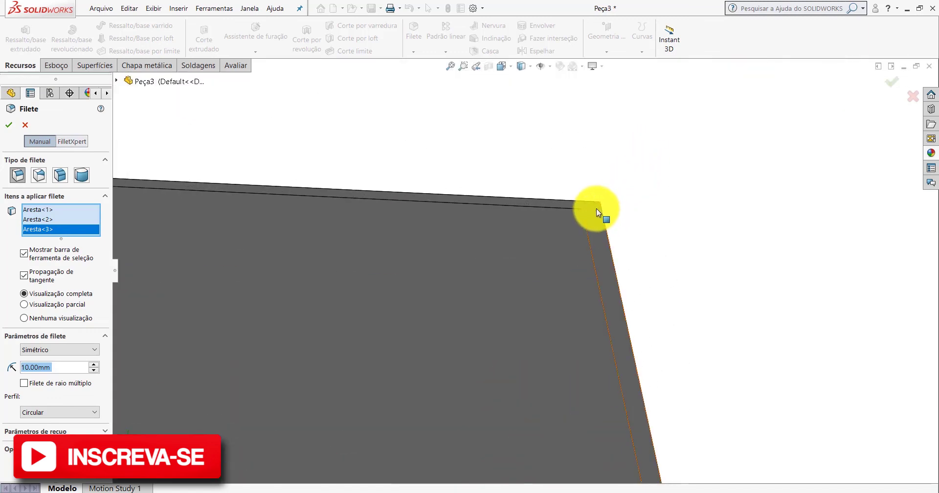
click(595, 205)
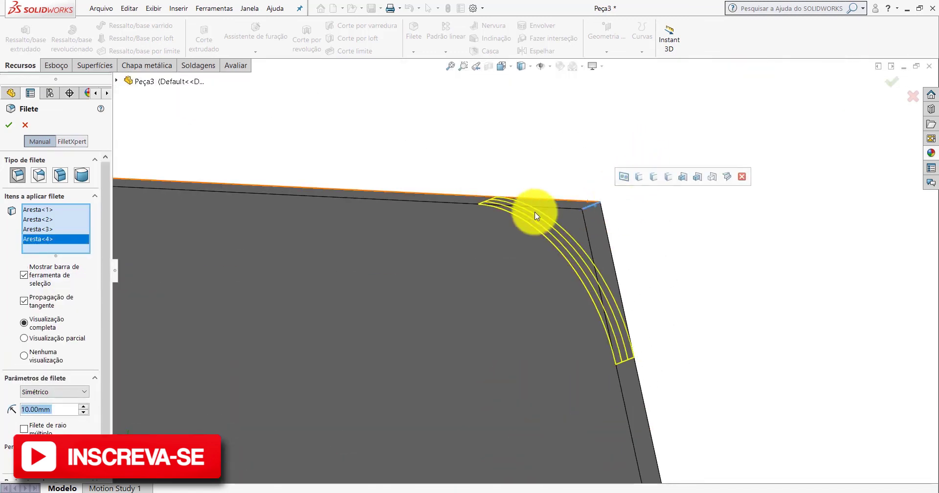
key(Return)
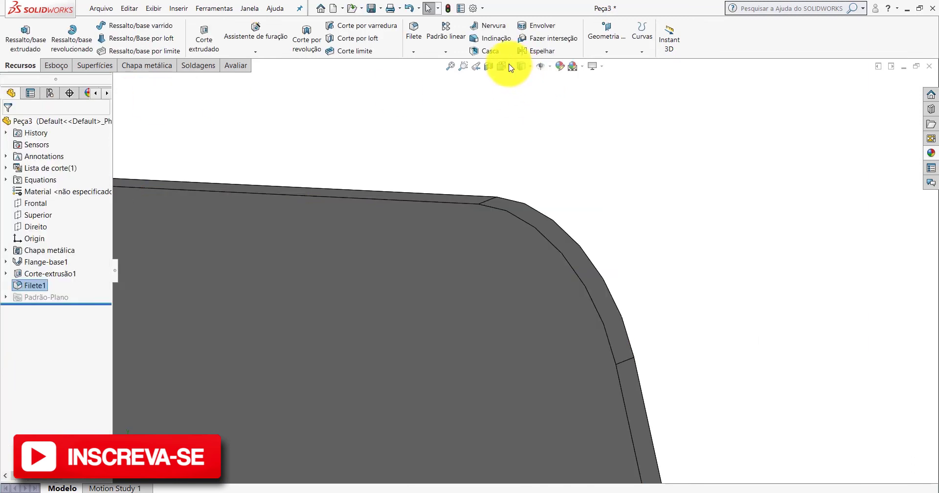
click(510, 66)
click(559, 95)
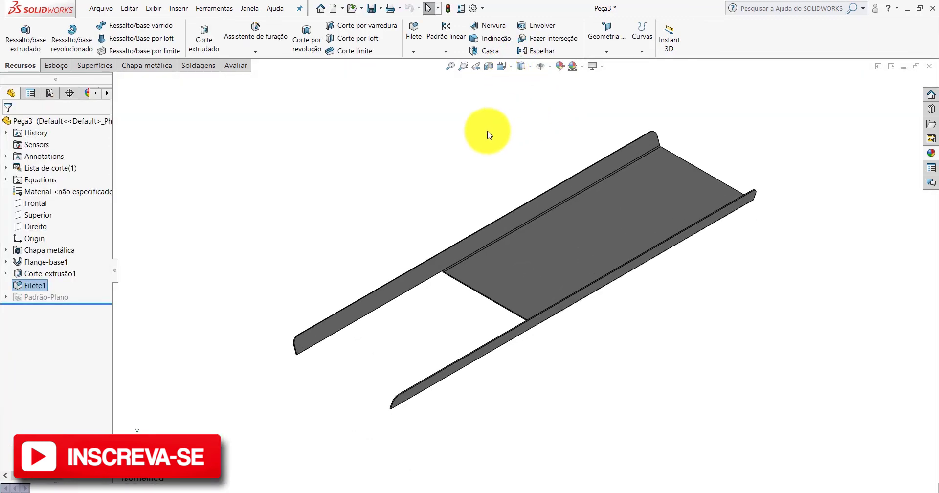